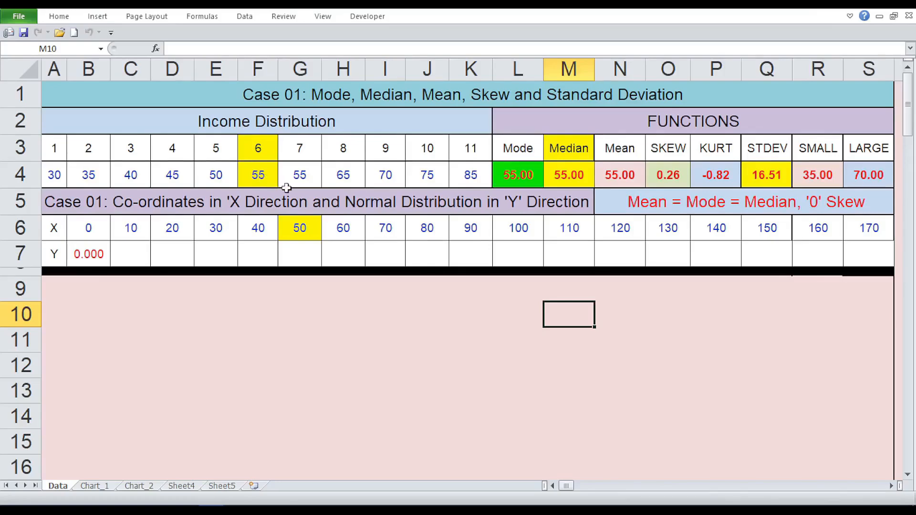
# Step: Inspect the MODE formula in cell L4 and the income range it references
pyautogui.click(533, 166)
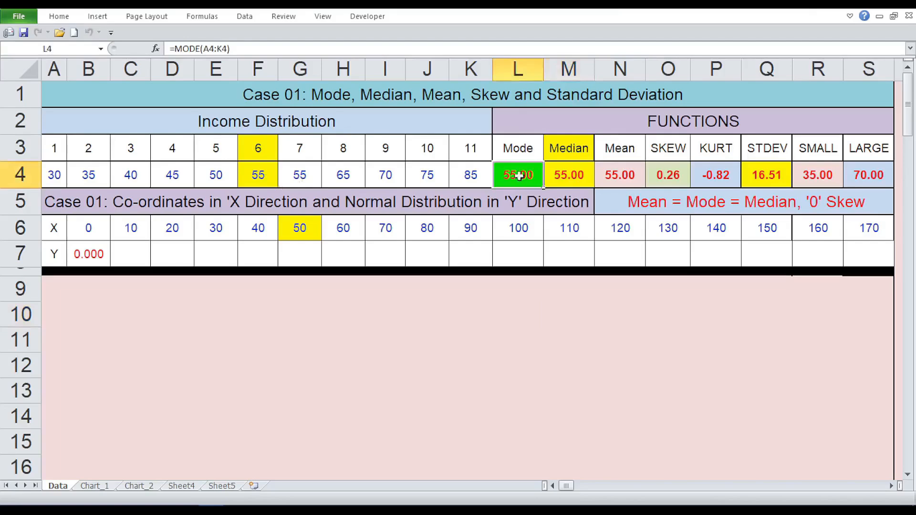
pyautogui.doubleClick(520, 176)
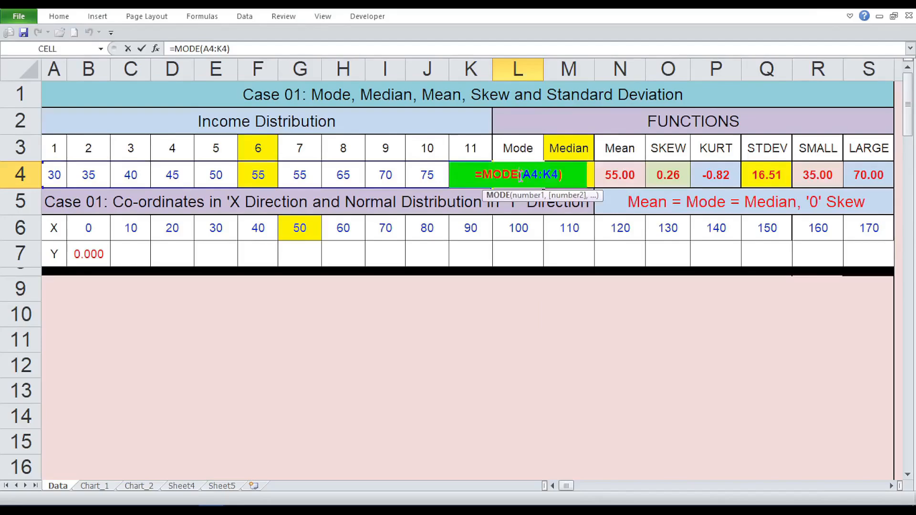
pyautogui.press('Return')
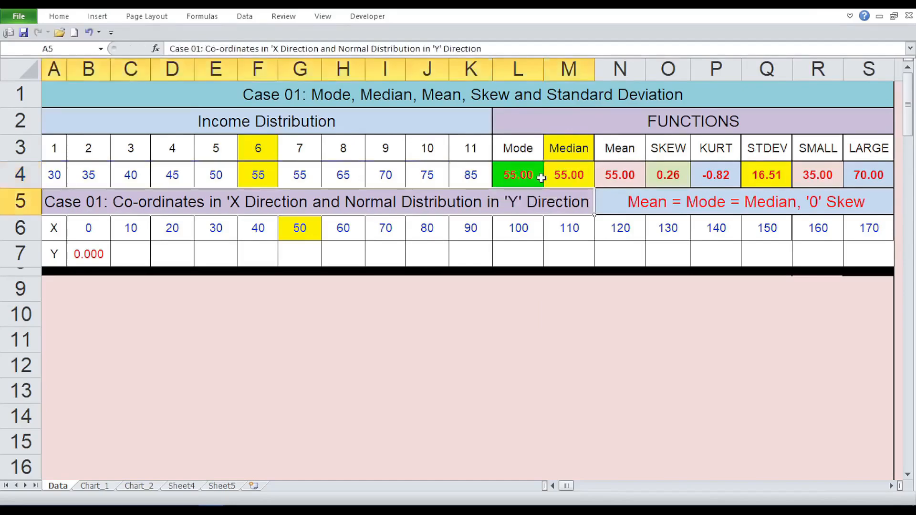
# Step: Try 51 as the seventh income value in cell G4 to test the Mode function, and undo the change
pyautogui.click(300, 178)
pyautogui.write('51')
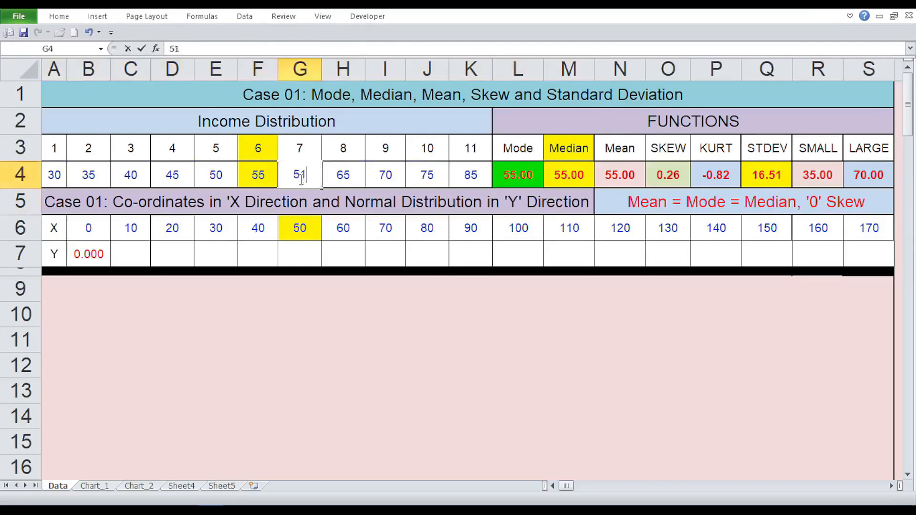
pyautogui.press('Return')
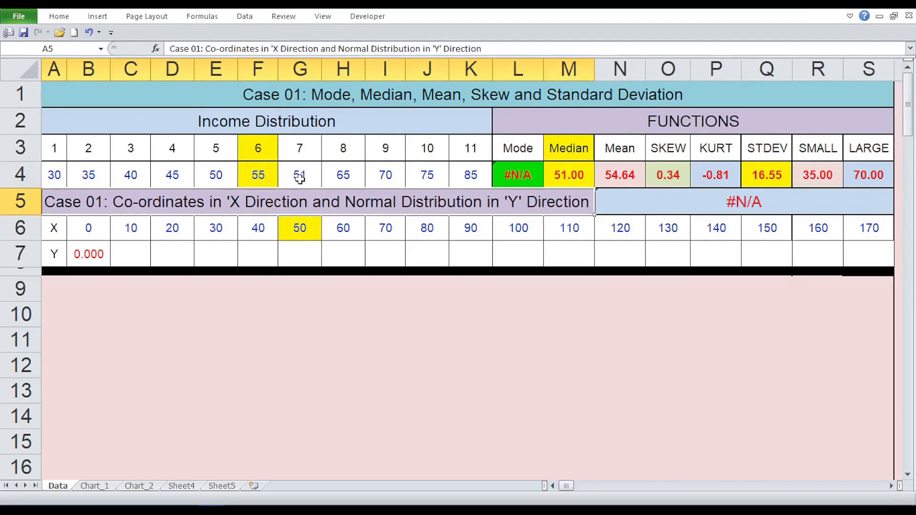
pyautogui.click(88, 33)
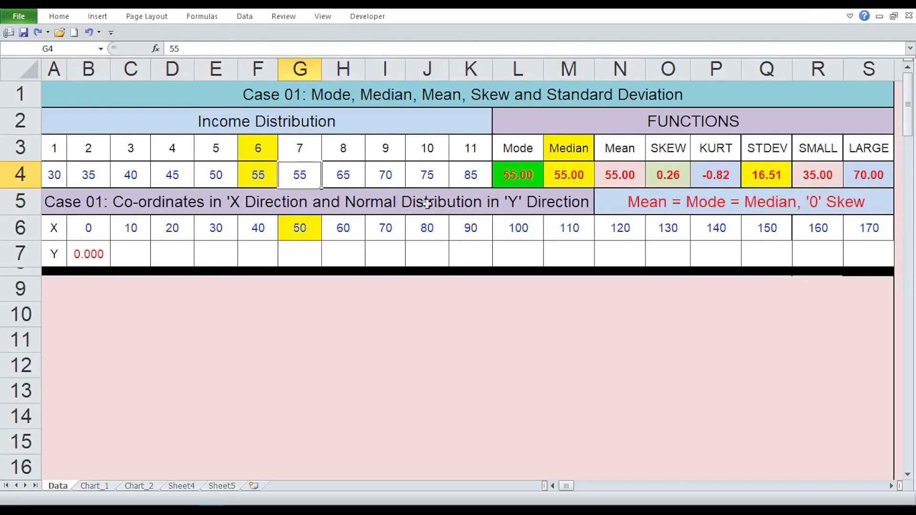
# Step: Compare the Median cell M4 with the middle income value in F4 and inspect the MEDIAN formula's range
pyautogui.click(576, 171)
pyautogui.click(251, 167)
pyautogui.click(569, 174)
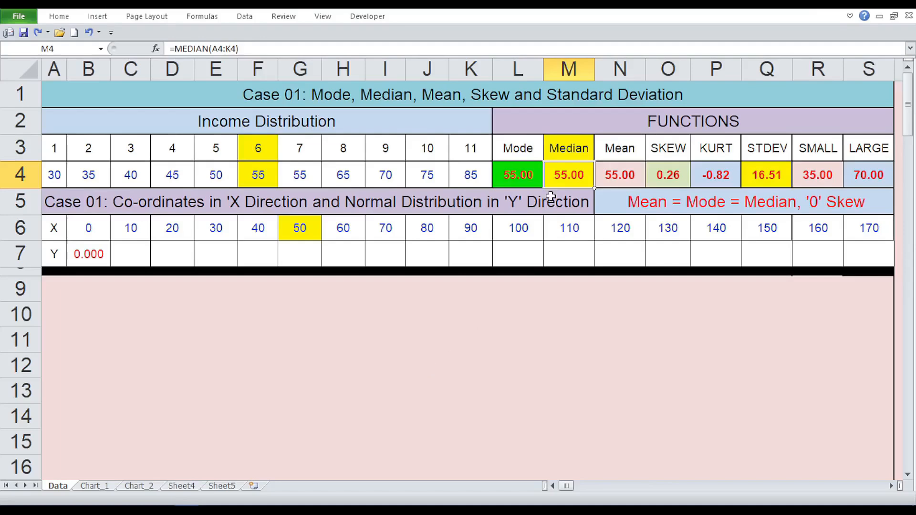
pyautogui.doubleClick(571, 175)
pyautogui.click(619, 176)
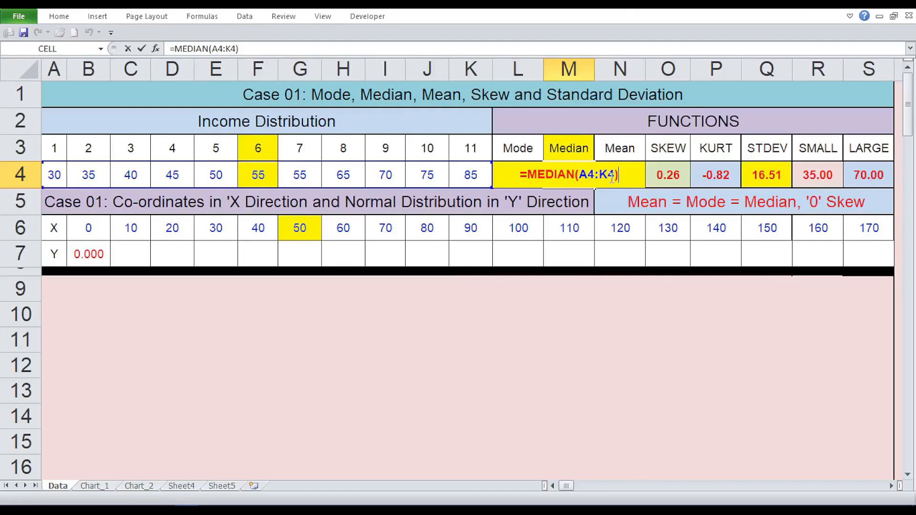
pyautogui.press('Return')
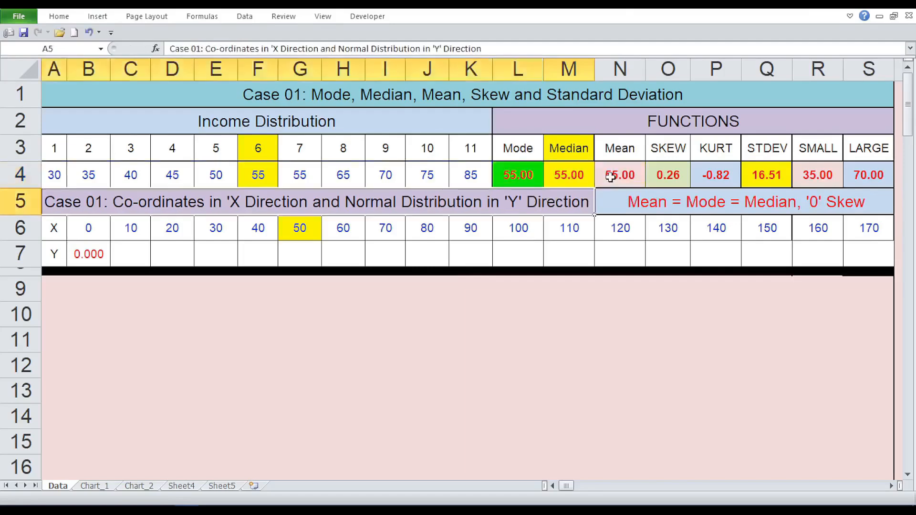
pyautogui.click(575, 178)
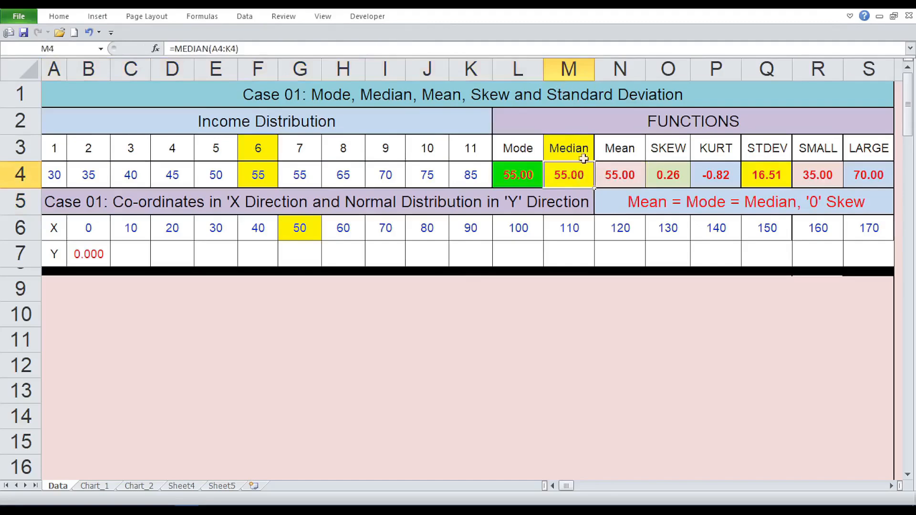
# Step: Inspect the AVERAGE formula behind the Mean in cell N4 without changing it
pyautogui.doubleClick(617, 173)
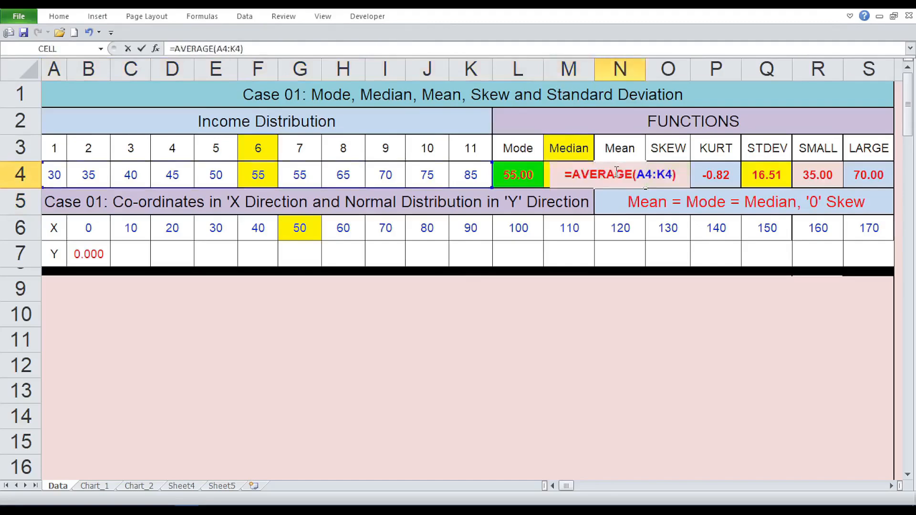
pyautogui.click(683, 178)
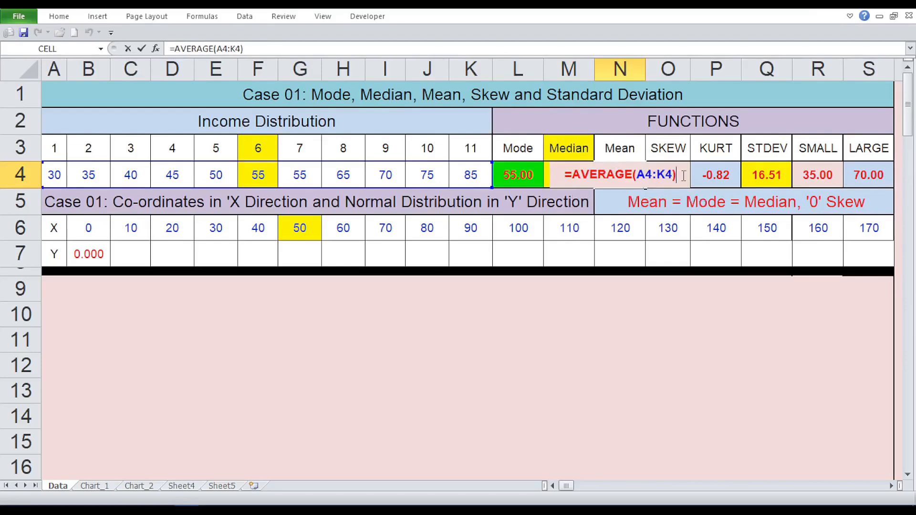
pyautogui.press('Return')
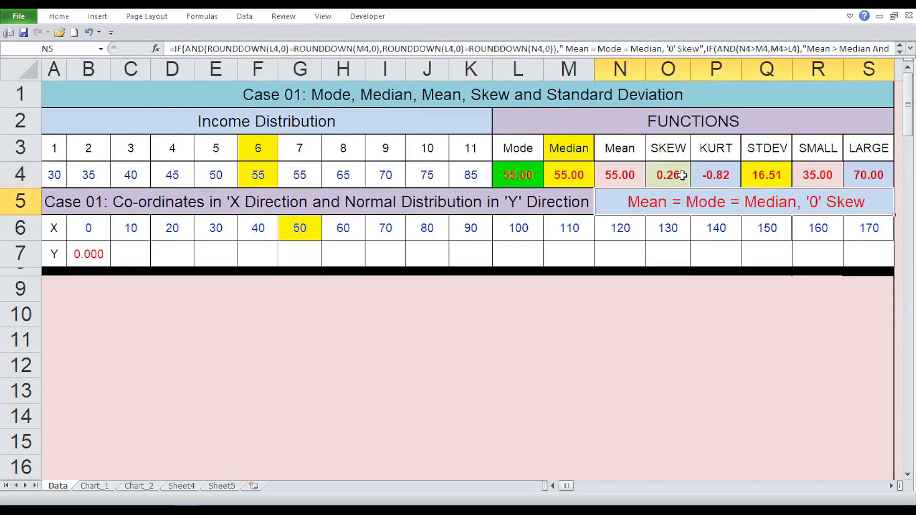
pyautogui.click(629, 175)
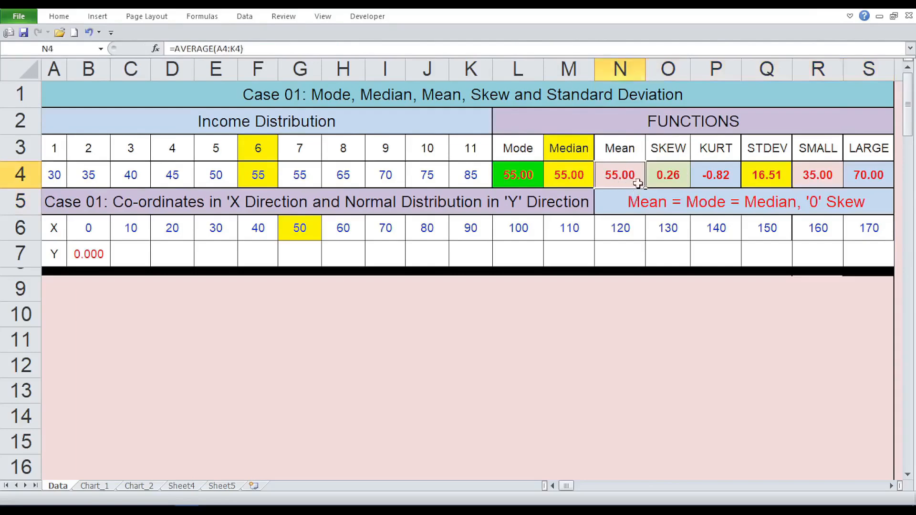
# Step: Inspect the SKEW formula in cell O4 and the KURT formula in cell P4
pyautogui.click(670, 176)
pyautogui.press('F2')
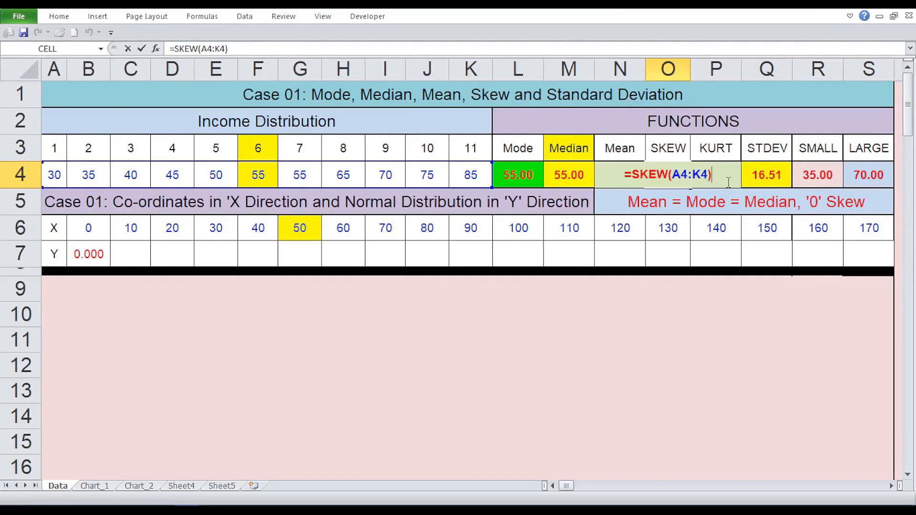
pyautogui.press('Return')
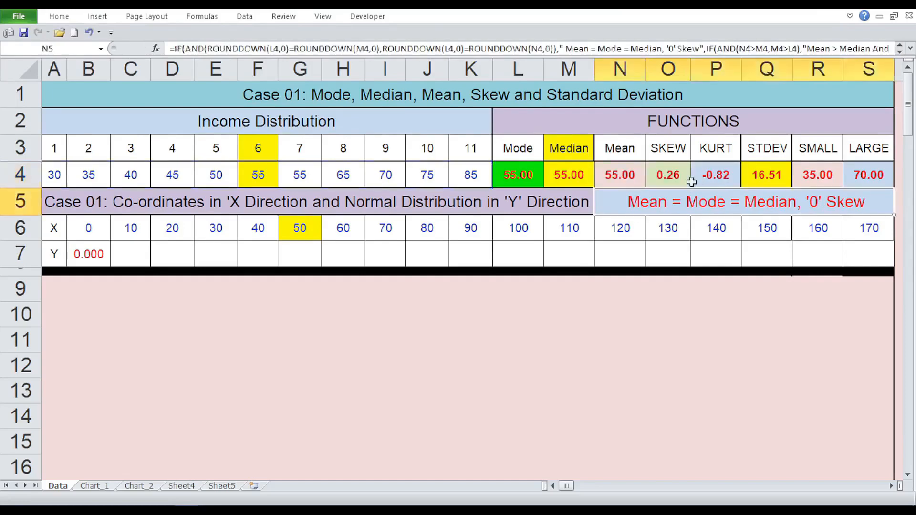
pyautogui.click(659, 181)
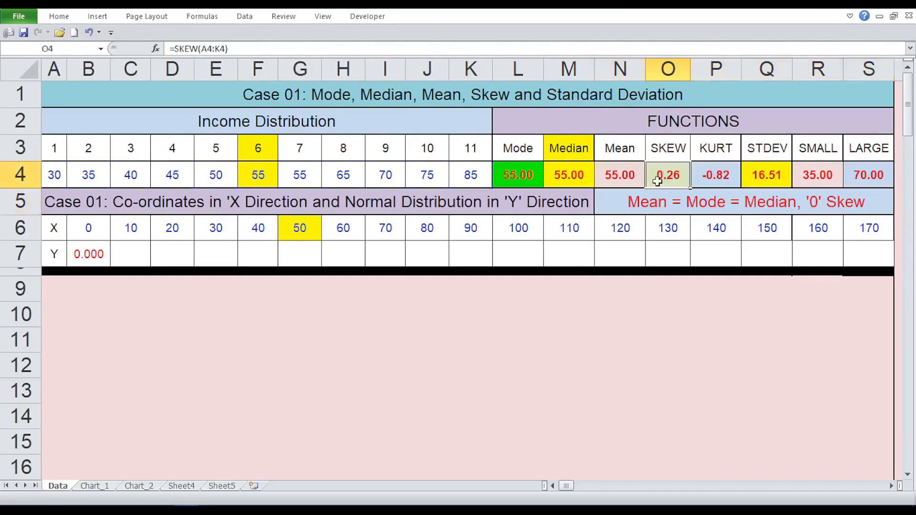
pyautogui.doubleClick(727, 174)
pyautogui.click(759, 177)
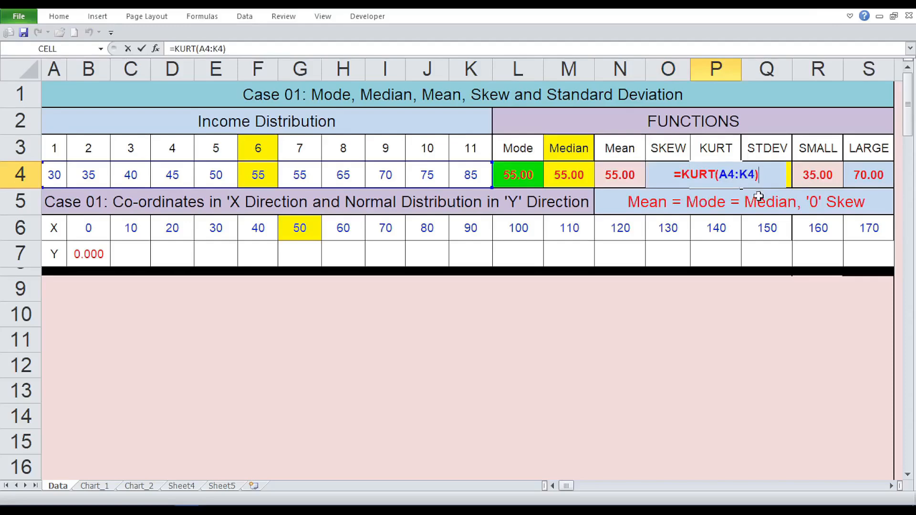
pyautogui.press('Return')
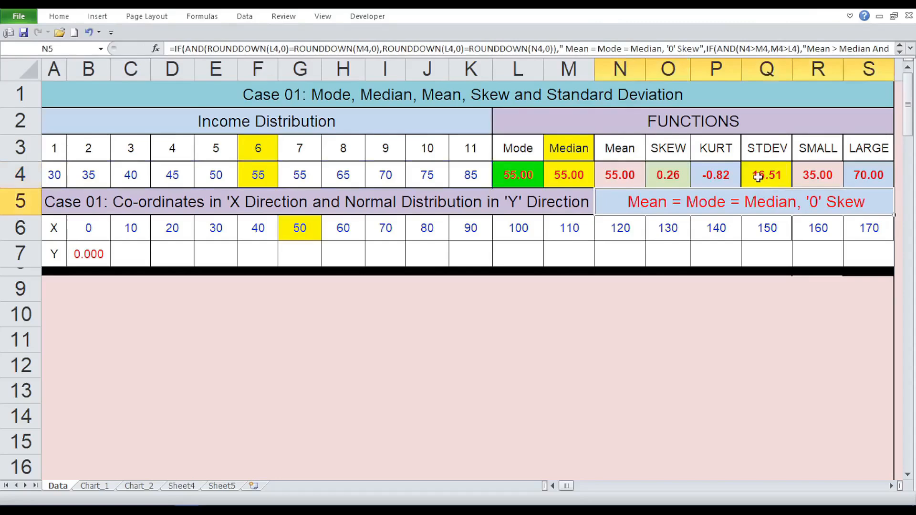
# Step: Inspect the STDEV.P formula for the standard deviation in cell Q4
pyautogui.click(759, 177)
pyautogui.press('F2')
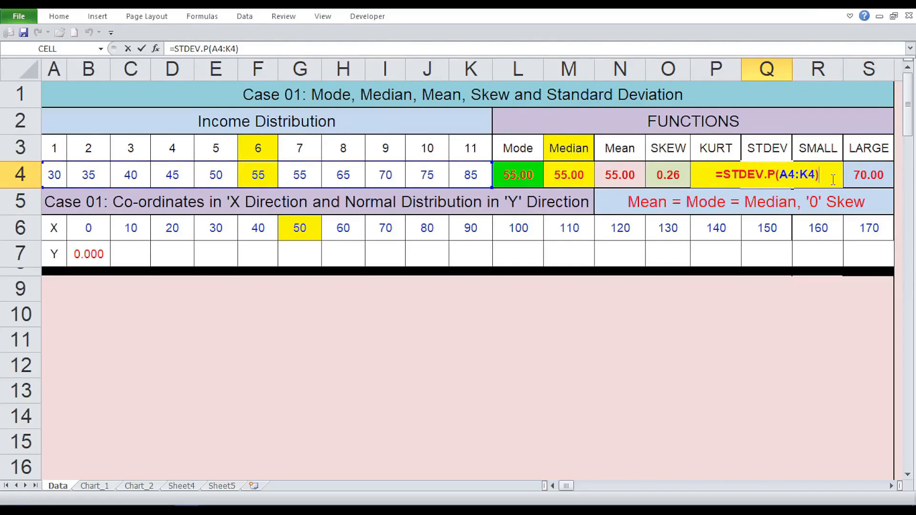
pyautogui.press('Return')
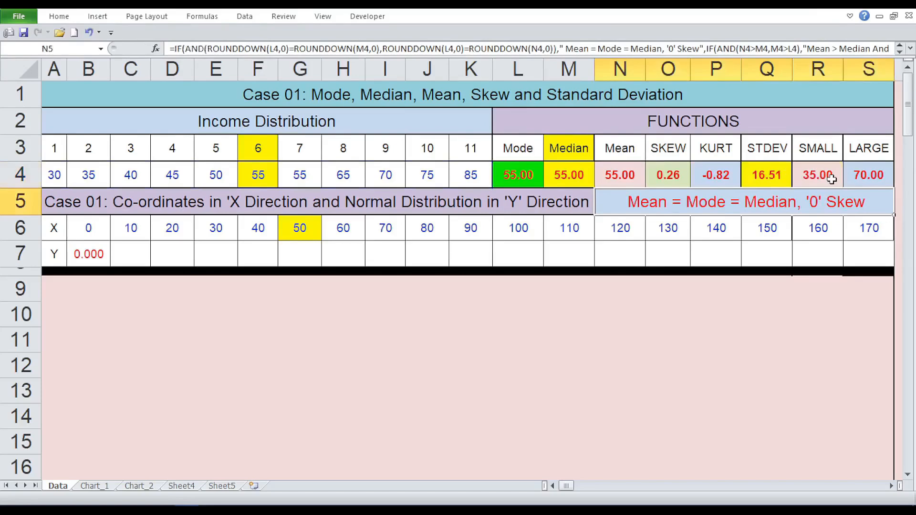
pyautogui.click(783, 178)
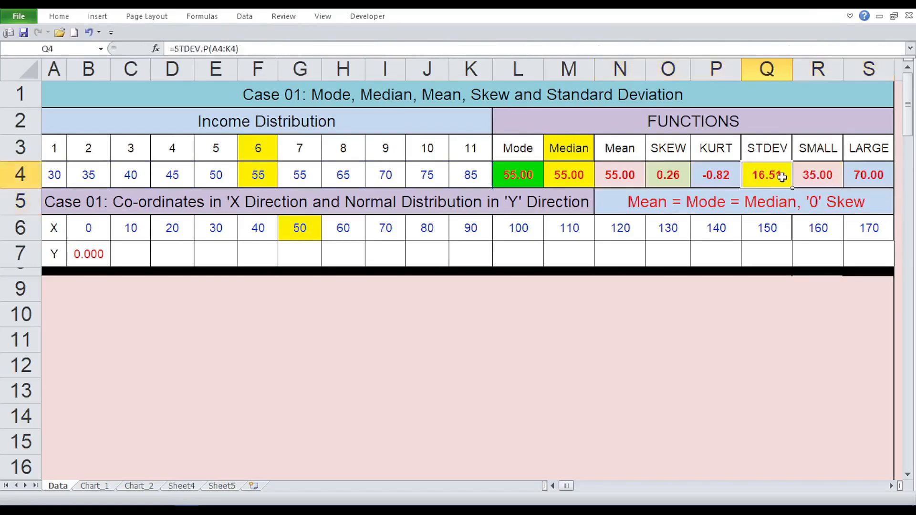
# Step: Inspect the SMALL formula in cell R4 and the LARGE formula in cell S4
pyautogui.doubleClick(829, 174)
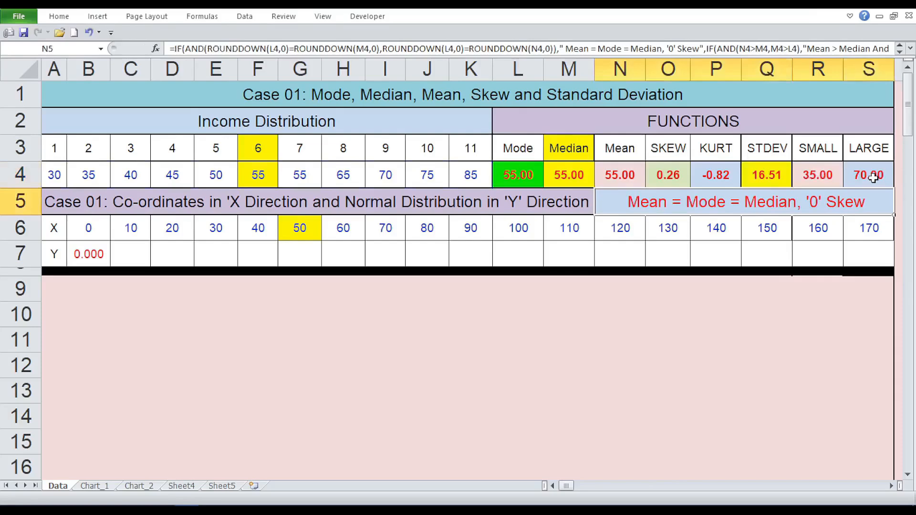
pyautogui.click(874, 178)
pyautogui.doubleClick(874, 177)
pyautogui.click(895, 198)
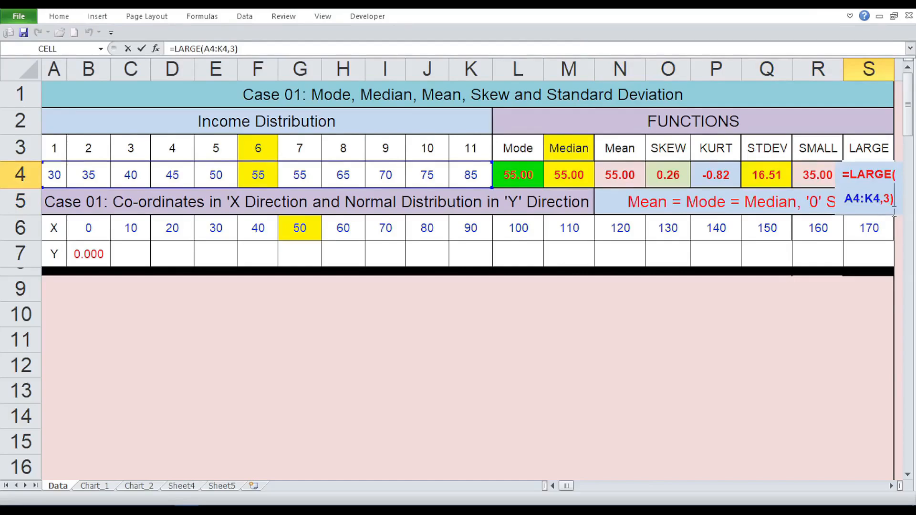
pyautogui.press('Return')
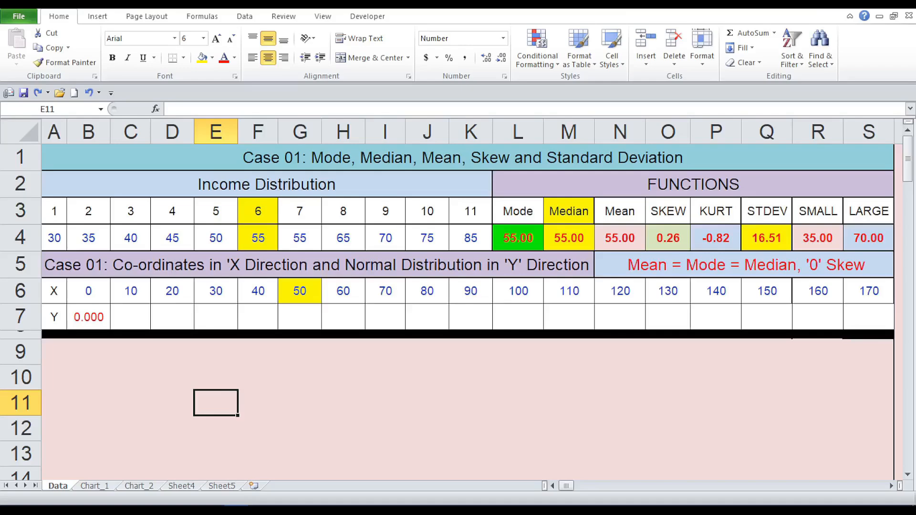
# Step: Review the standard deviation in Q4 and compare the first two X coordinates in B6 and C6 for their interval
pyautogui.click(767, 238)
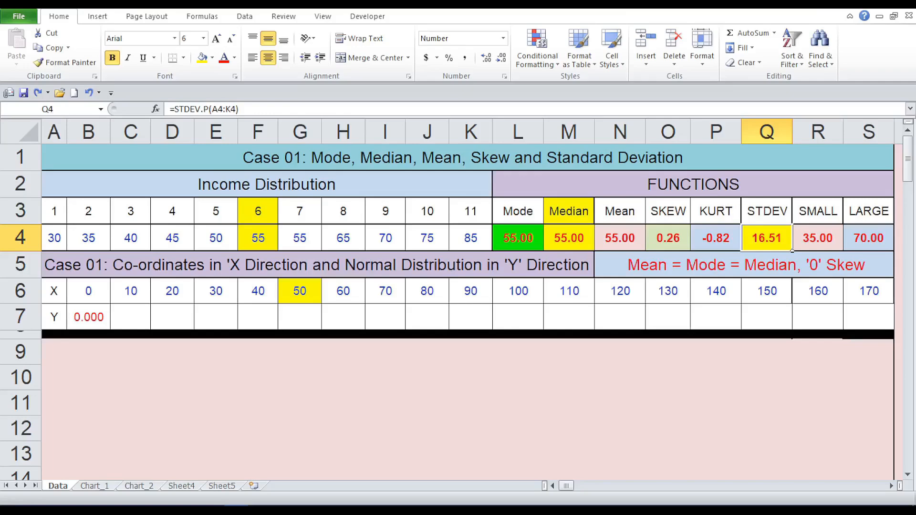
pyautogui.click(88, 292)
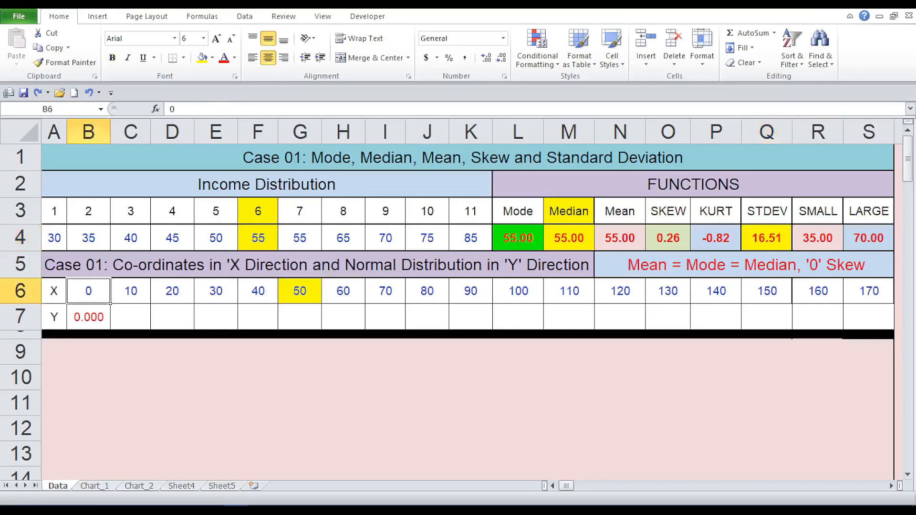
pyautogui.click(131, 292)
pyautogui.click(88, 292)
pyautogui.click(131, 291)
pyautogui.click(89, 291)
pyautogui.click(131, 292)
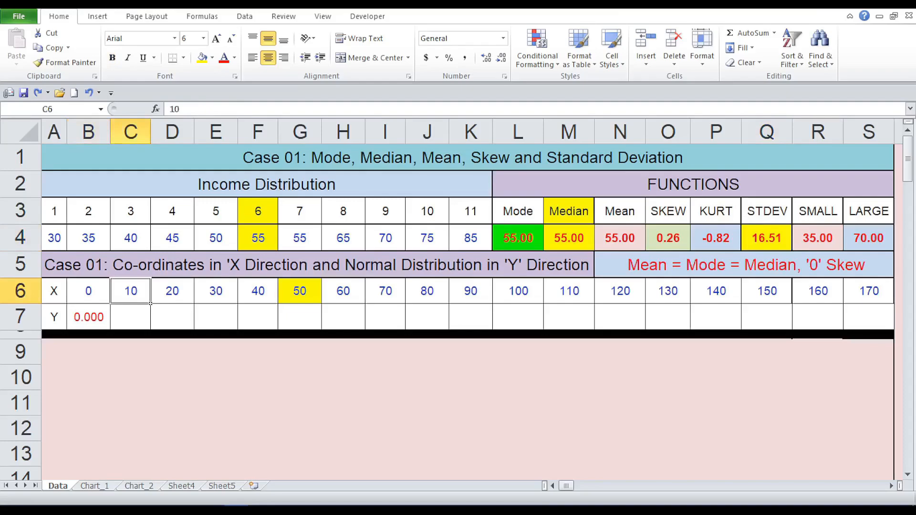
pyautogui.click(216, 402)
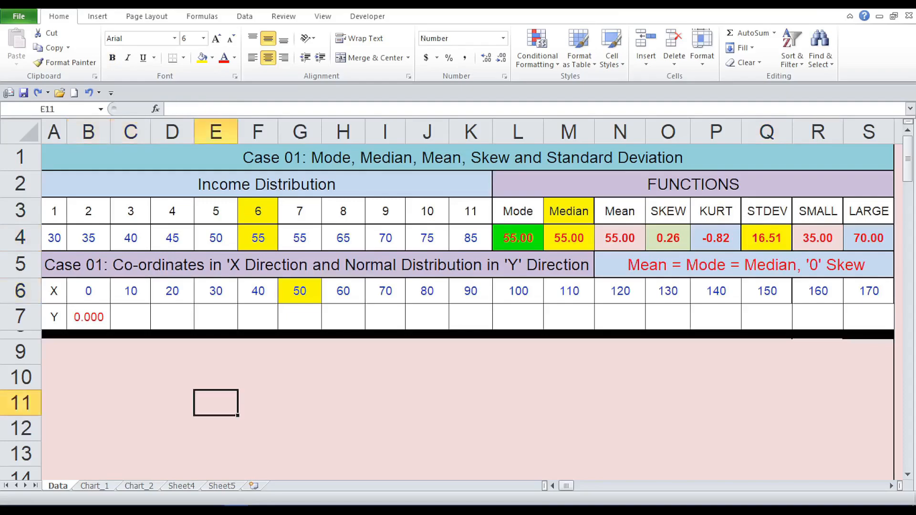
# Step: Inspect the NORM.DIST formula in B7 and its references to the X coordinate, mean and standard deviation
pyautogui.click(109, 302)
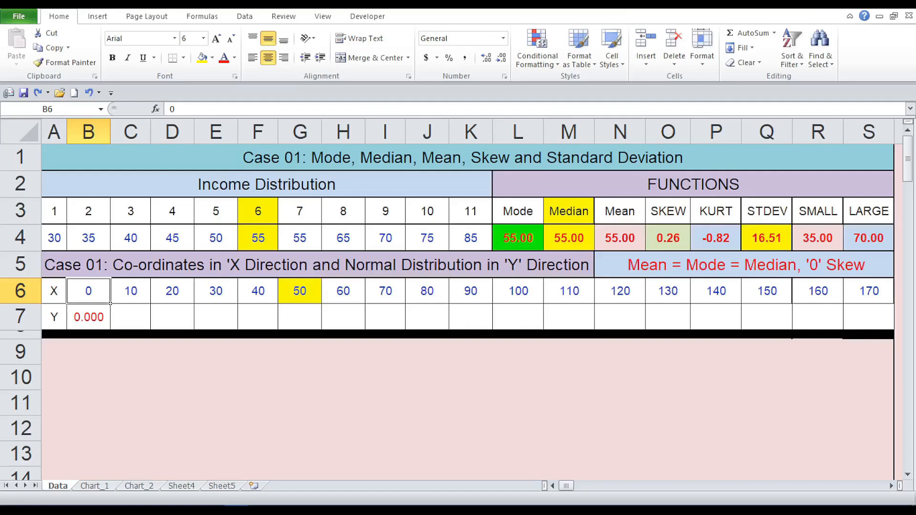
pyautogui.click(88, 317)
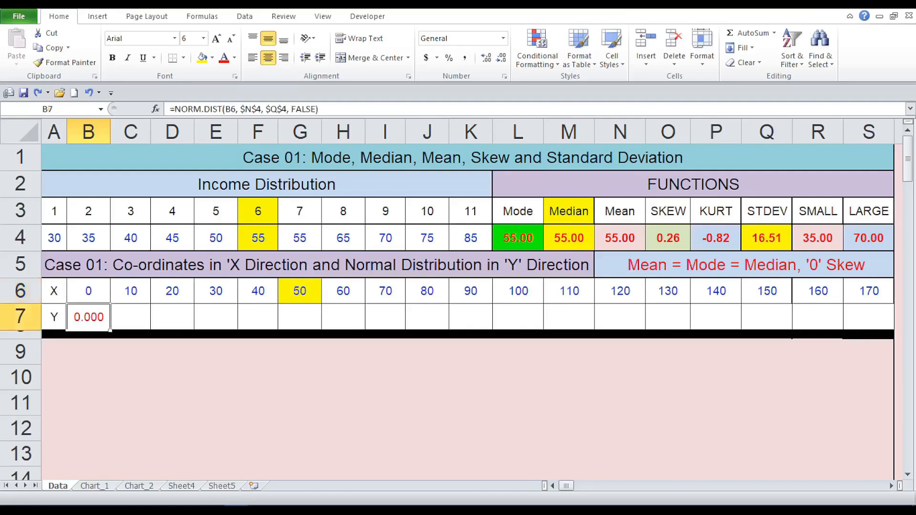
pyautogui.doubleClick(84, 317)
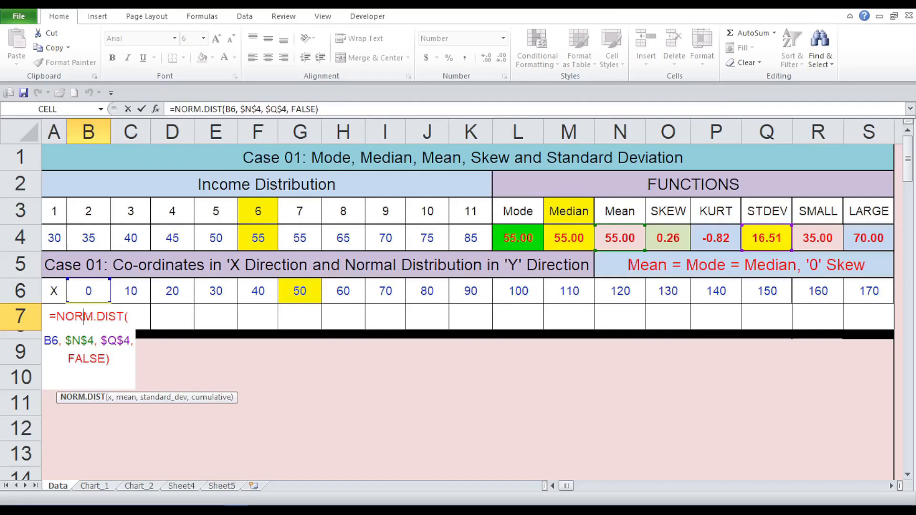
pyautogui.press('Return')
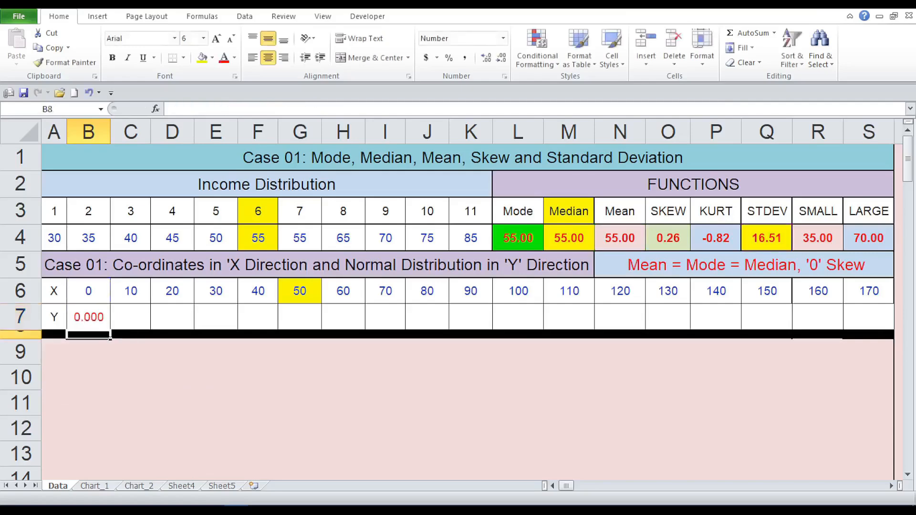
pyautogui.click(88, 377)
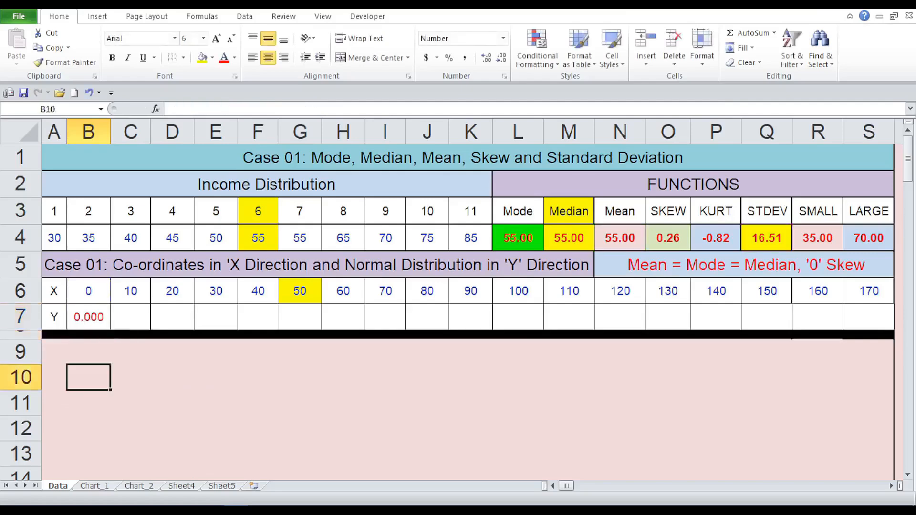
# Step: Fill the NORM.DIST formula from B7 across the Y row to S7
pyautogui.click(88, 317)
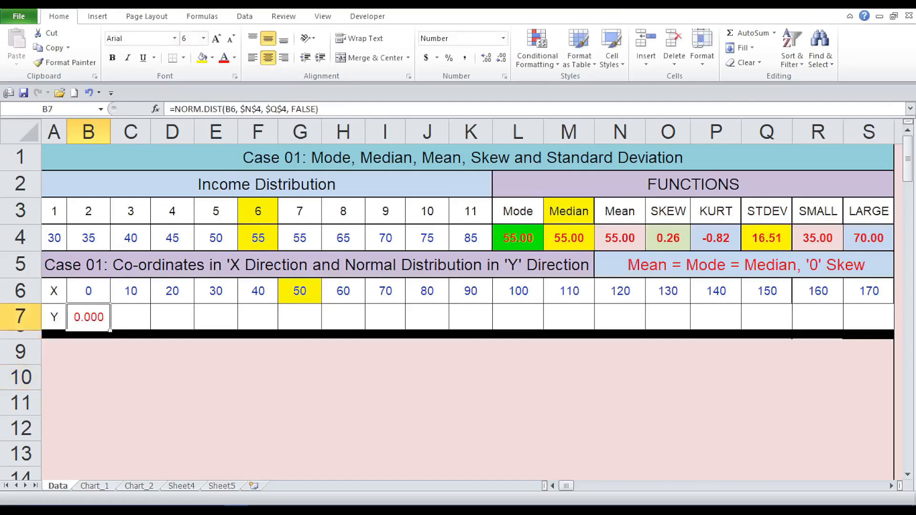
pyautogui.moveTo(111, 331); pyautogui.dragTo(869, 330)
pyautogui.click(257, 429)
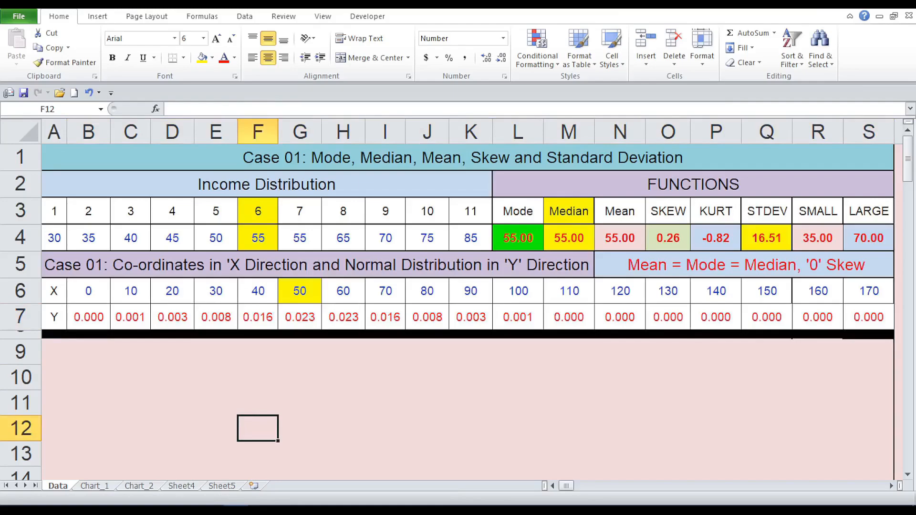
# Step: Insert a scatter chart with smooth lines and no markers from the X and Y data in B6:S7
pyautogui.click(108, 302)
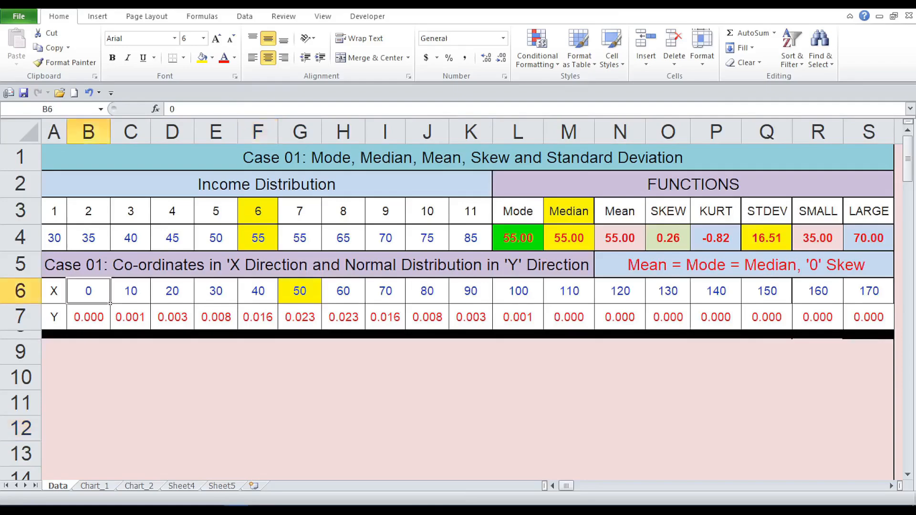
pyautogui.scroll(-1, 111, 303)
pyautogui.scroll(-1, 110, 277)
pyautogui.scroll(-2, 111, 277)
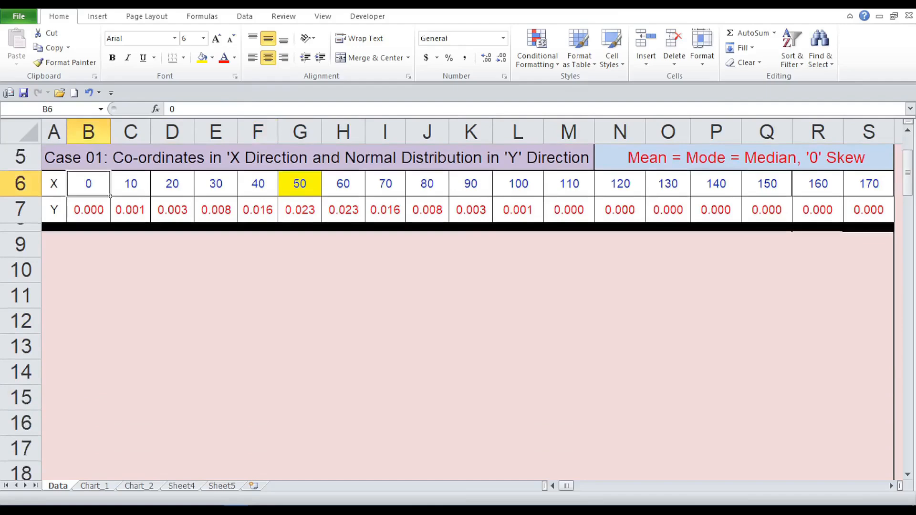
pyautogui.moveTo(111, 196); pyautogui.dragTo(894, 223)
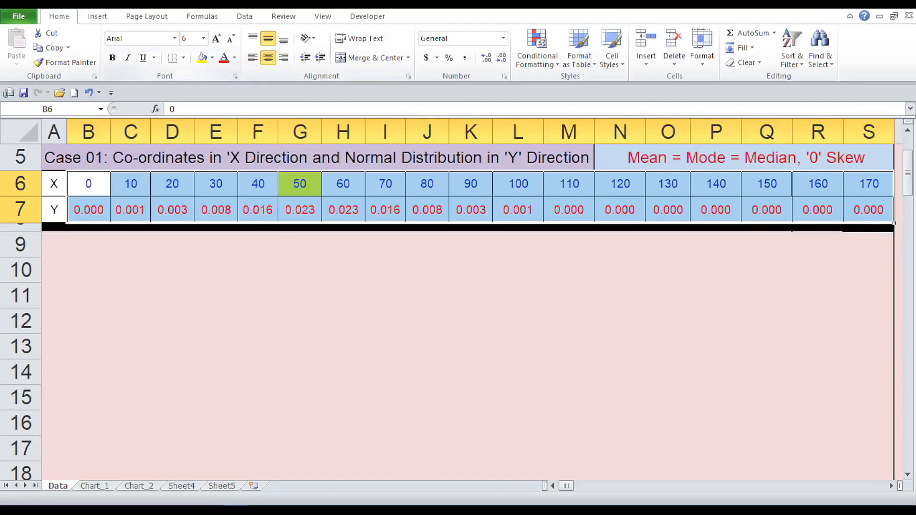
pyautogui.rightClick(201, 19)
pyautogui.click(259, 72)
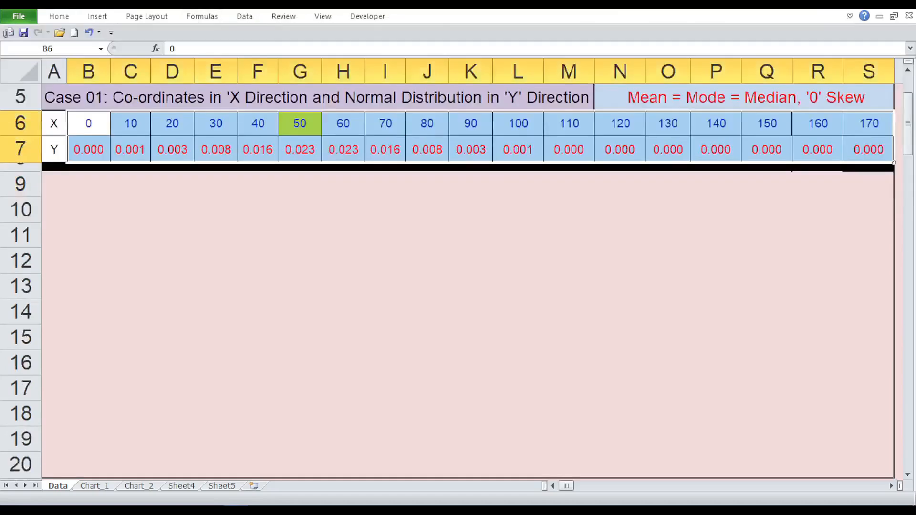
pyautogui.click(97, 16)
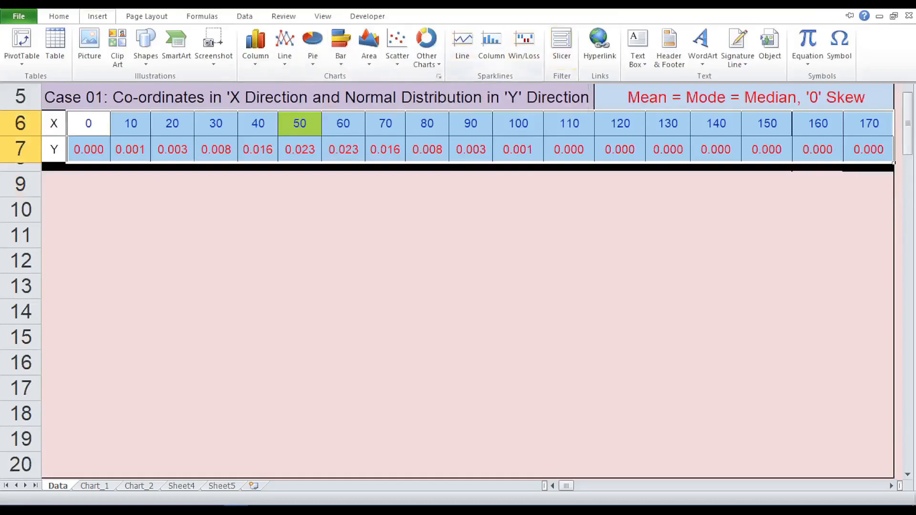
pyautogui.click(397, 48)
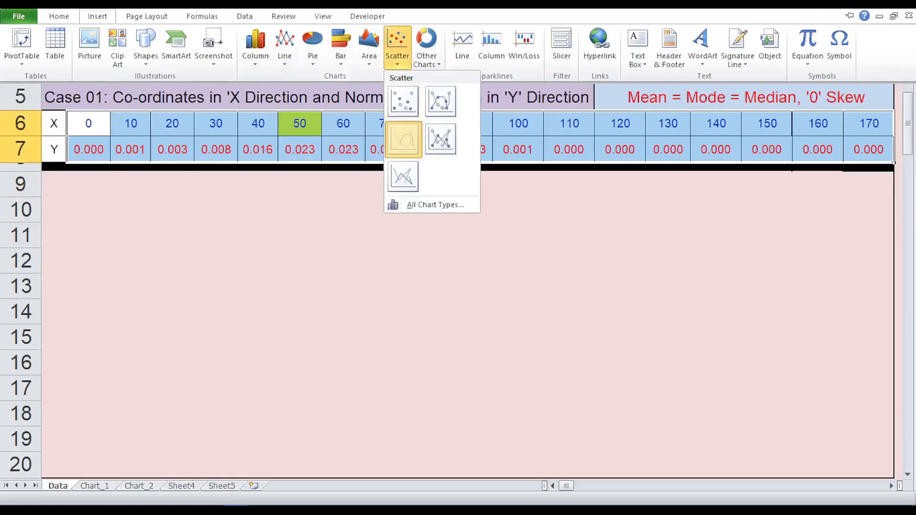
pyautogui.click(403, 139)
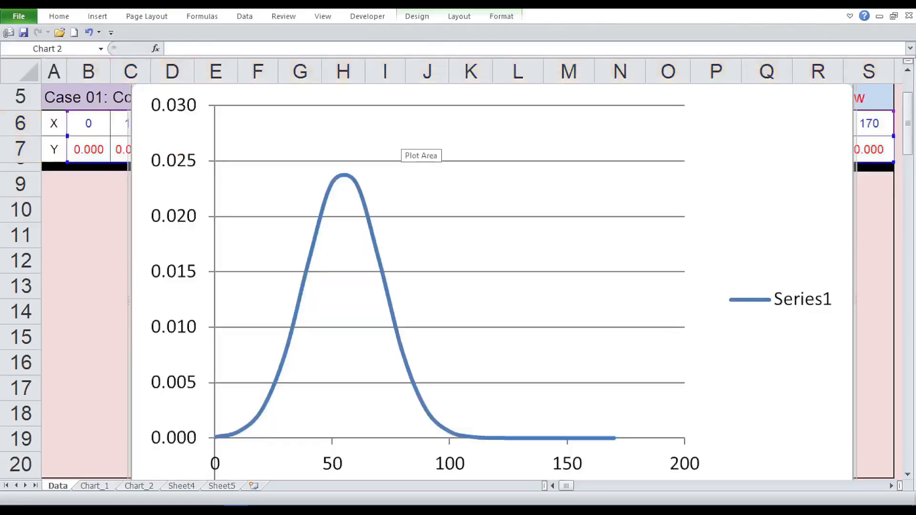
# Step: Reduce the chart's height to 2 inches and place the chart directly below the Y row
pyautogui.click(502, 16)
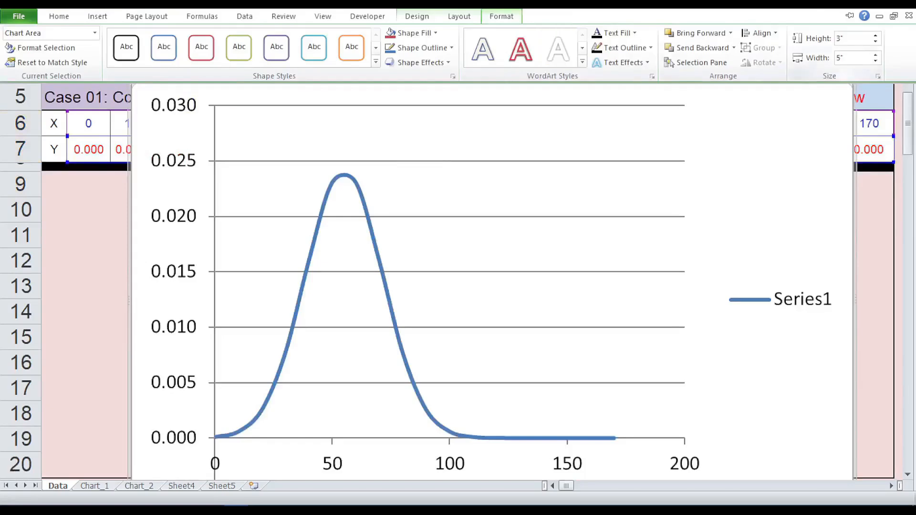
pyautogui.click(876, 41)
pyautogui.click(876, 41)
pyautogui.click(876, 41)
pyautogui.click(875, 41)
pyautogui.click(876, 41)
pyautogui.click(876, 41)
pyautogui.click(876, 42)
pyautogui.click(876, 41)
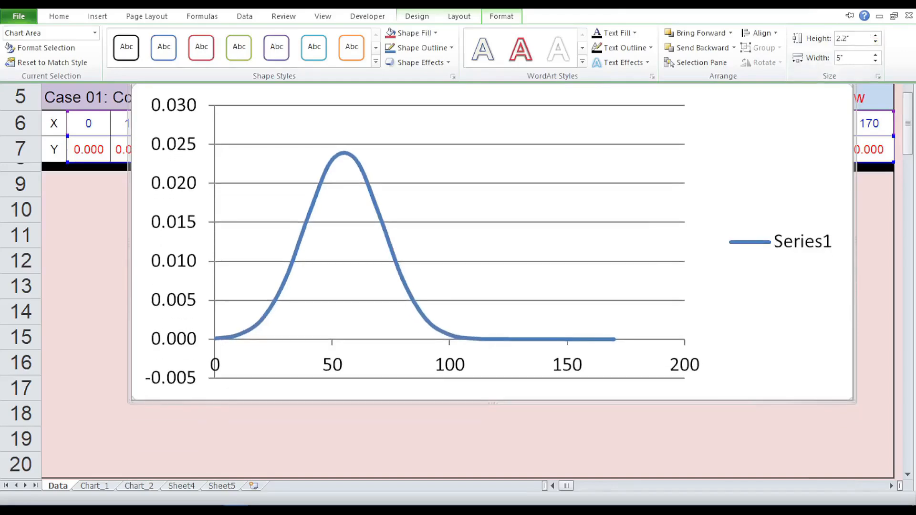
pyautogui.hotkey('ctrl', 'F1')
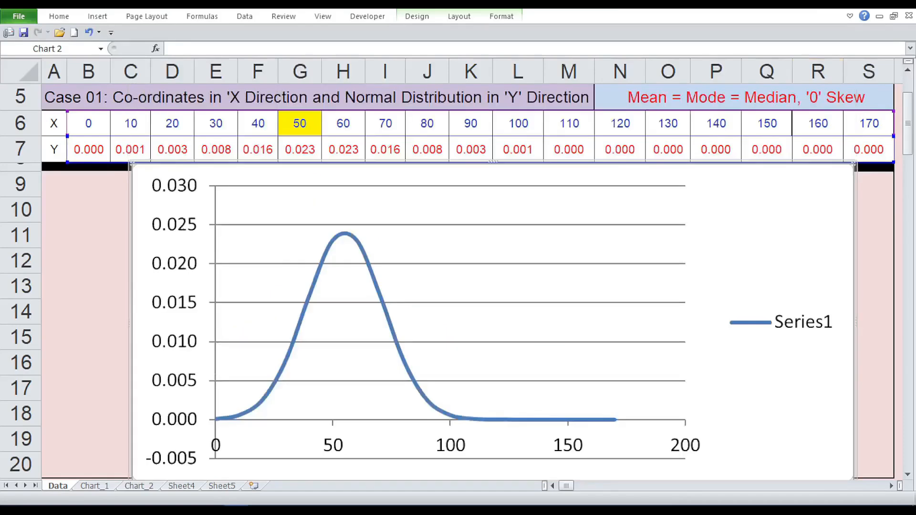
pyautogui.click(501, 16)
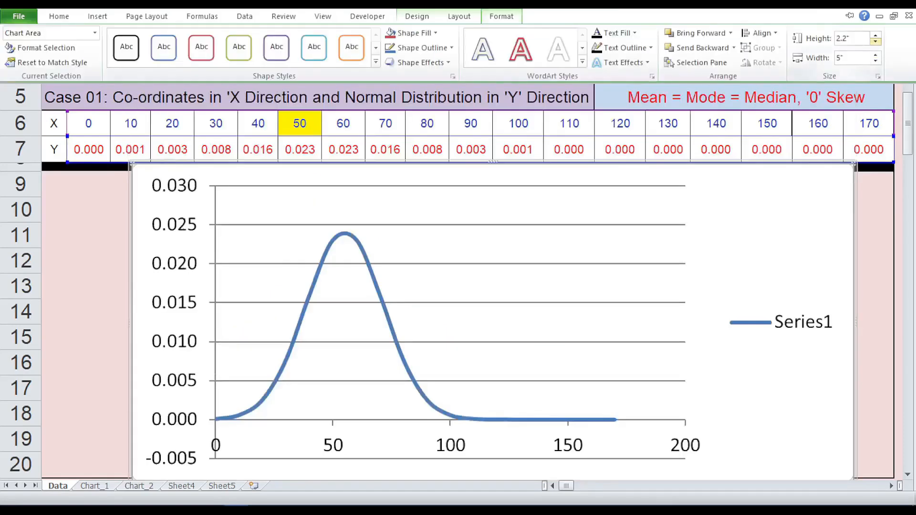
pyautogui.click(875, 42)
pyautogui.click(876, 42)
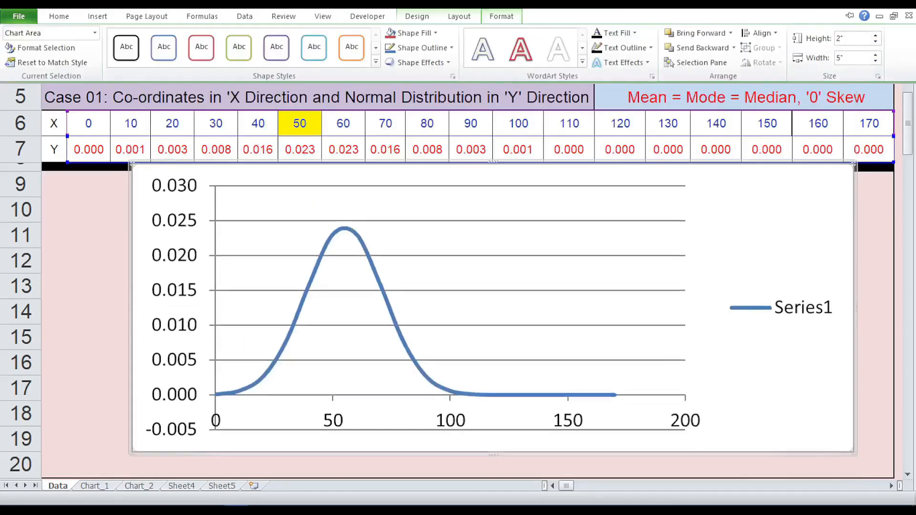
pyautogui.press('Escape')
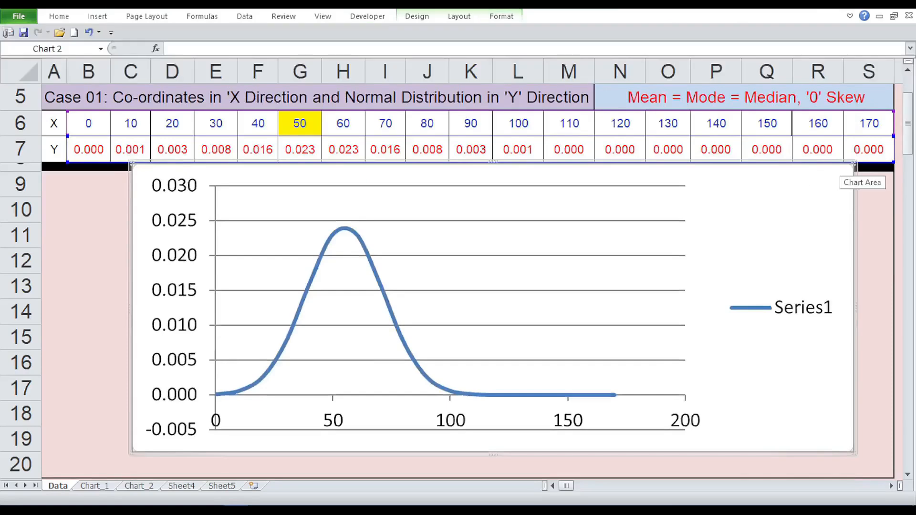
# Step: Undo the accidental change to the chart's data range and shift the chart slightly down and left below the Y row
pyautogui.hotkey('ctrl', 'c')
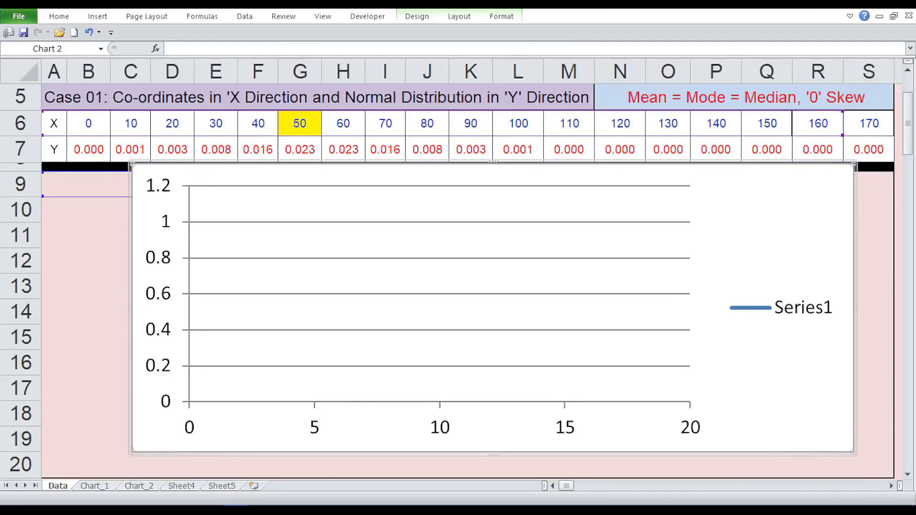
pyautogui.click(89, 32)
pyautogui.click(89, 32)
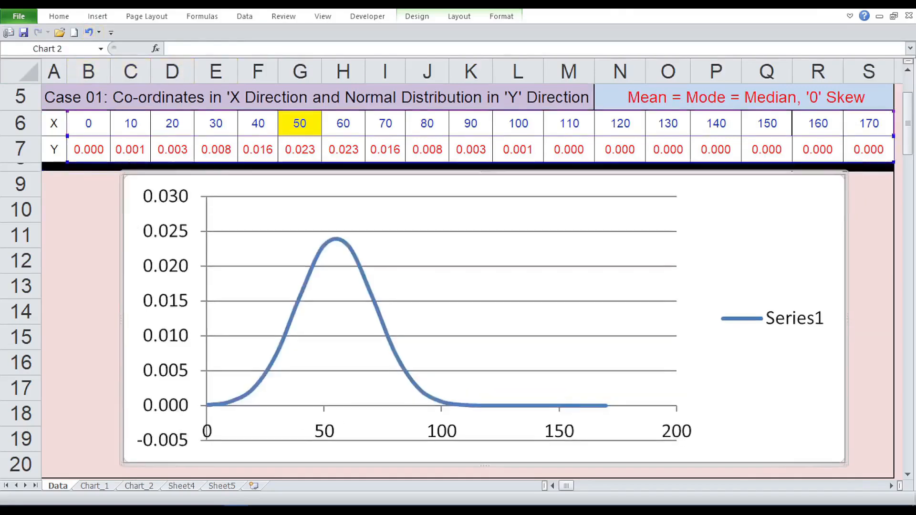
pyautogui.moveTo(286, 184)
pyautogui.mouseDown()
pyautogui.moveTo(286, 195)
pyautogui.moveTo(282, 186)
pyautogui.mouseUp()
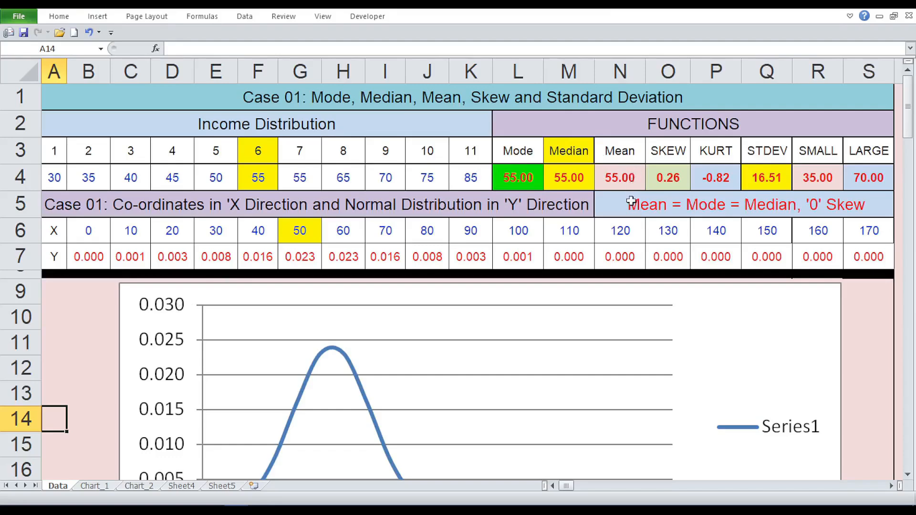
# Step: Inspect the skew comparison formula in N5, the SKEW formula in O4 and the KURT formula in P4, and relate them to the curve
pyautogui.click(865, 197)
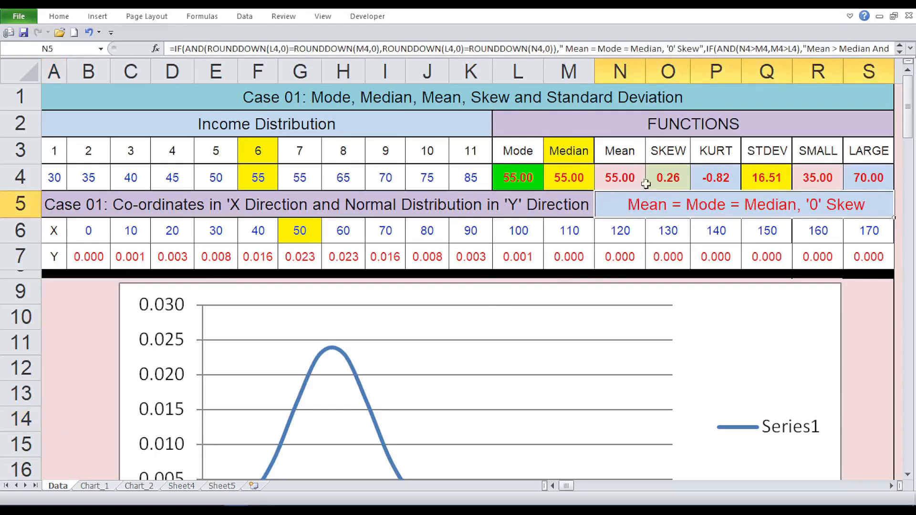
pyautogui.click(668, 178)
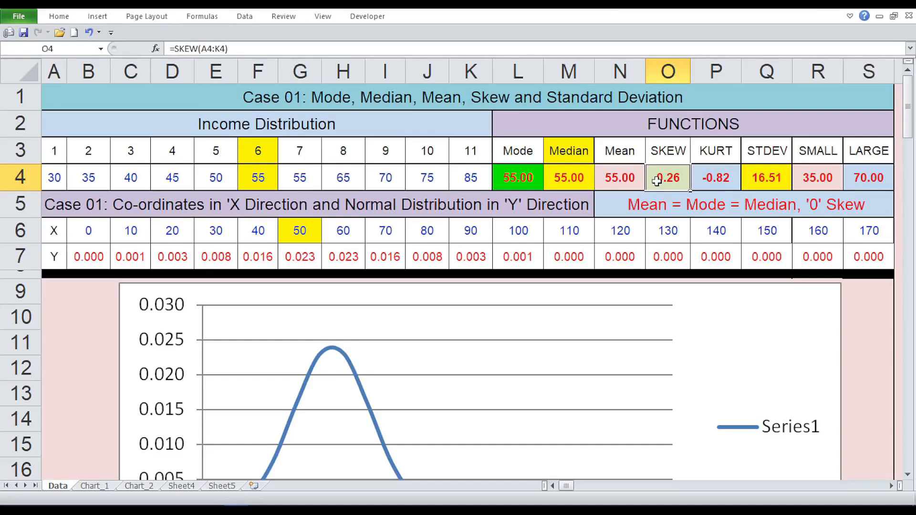
pyautogui.click(700, 170)
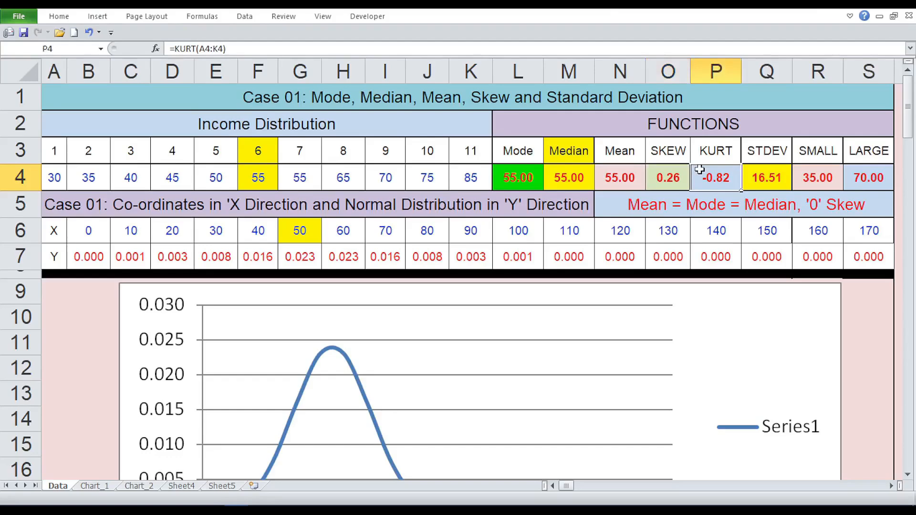
pyautogui.scroll(-1, 699, 169)
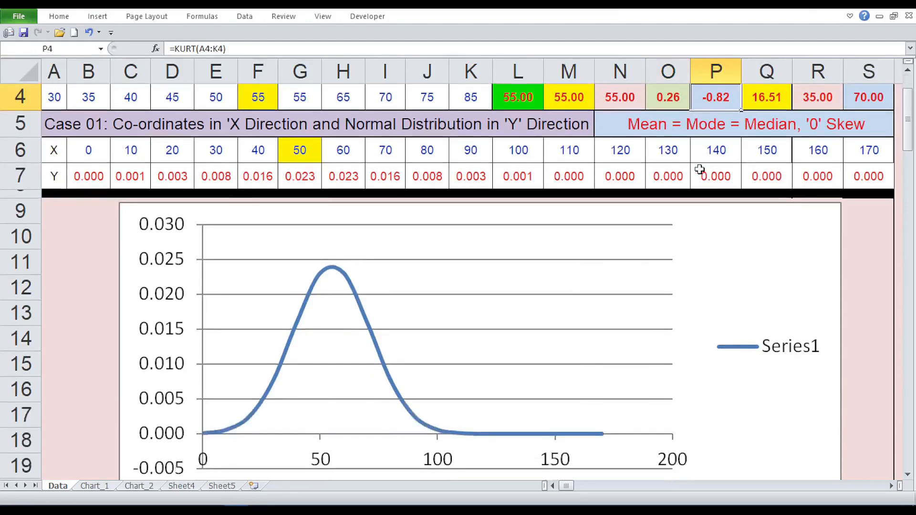
pyautogui.scroll(-1, 699, 169)
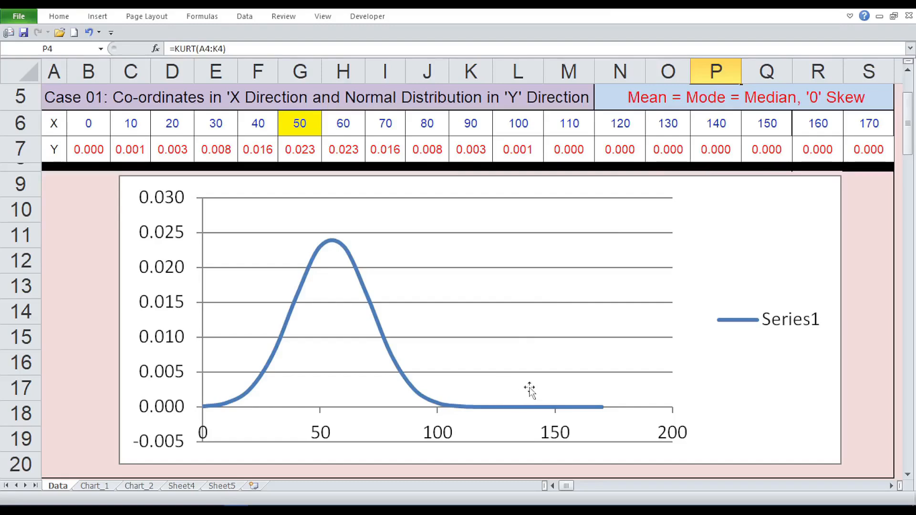
pyautogui.moveTo(208, 407)
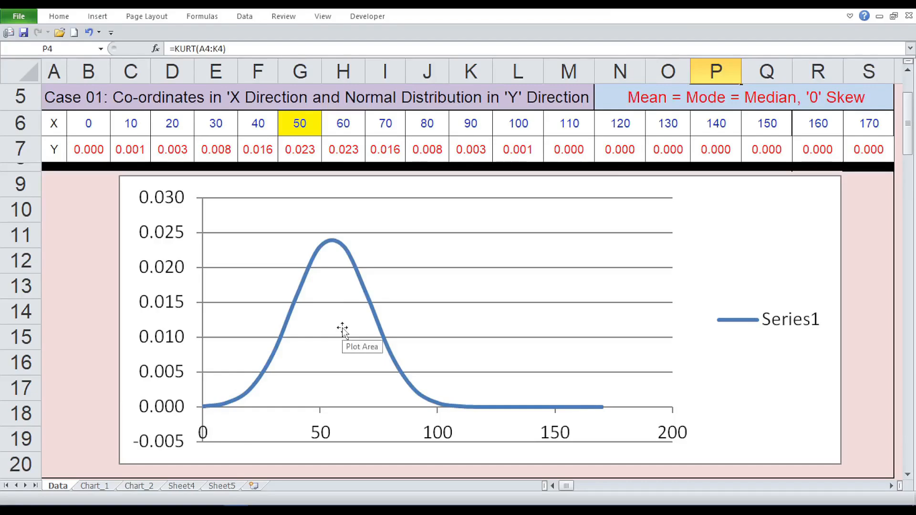
pyautogui.moveTo(368, 296)
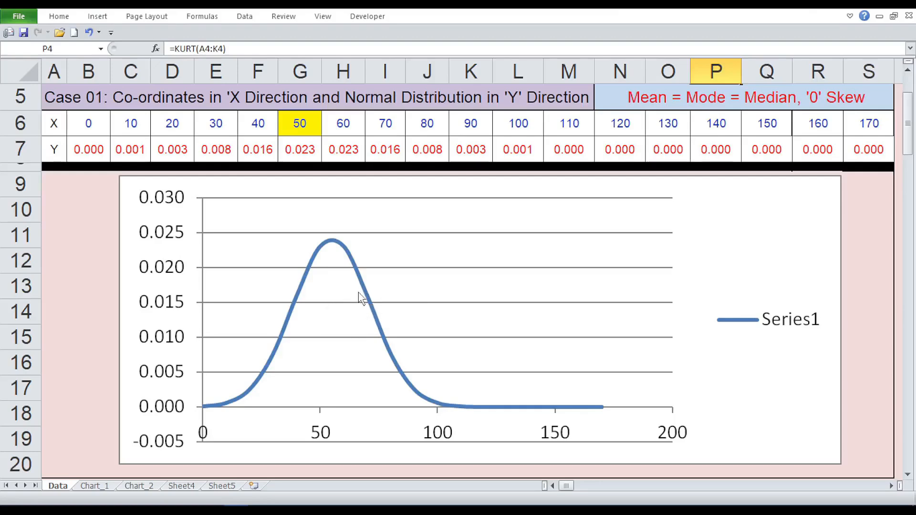
# Step: Add a linear trendline to the normal distribution curve with the default trendline options
pyautogui.click(365, 290)
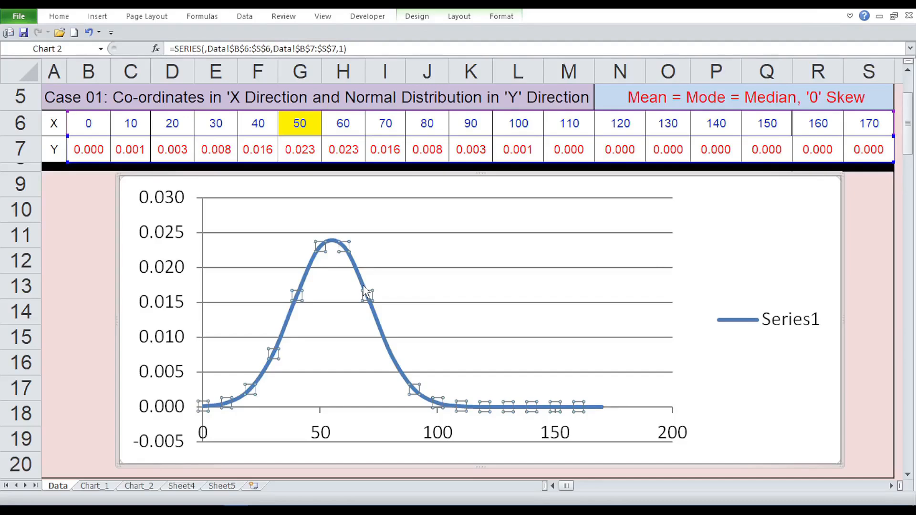
pyautogui.rightClick(364, 288)
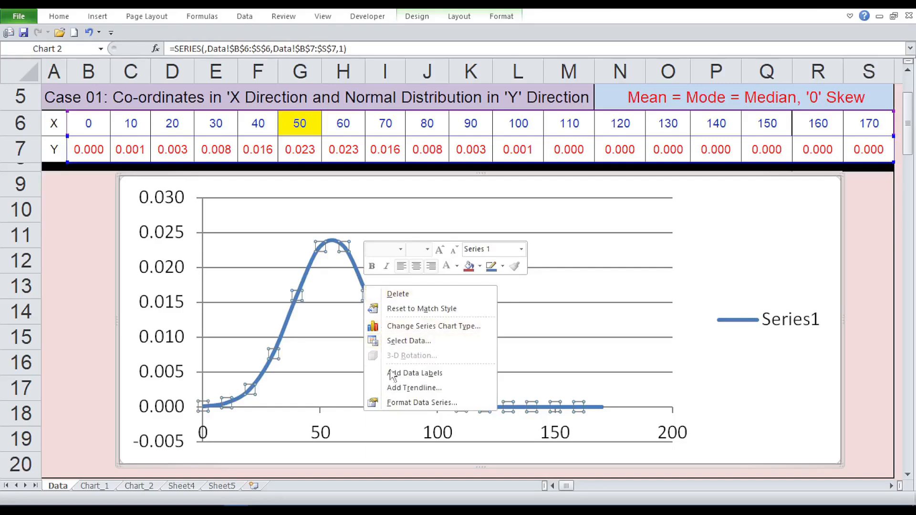
pyautogui.click(406, 388)
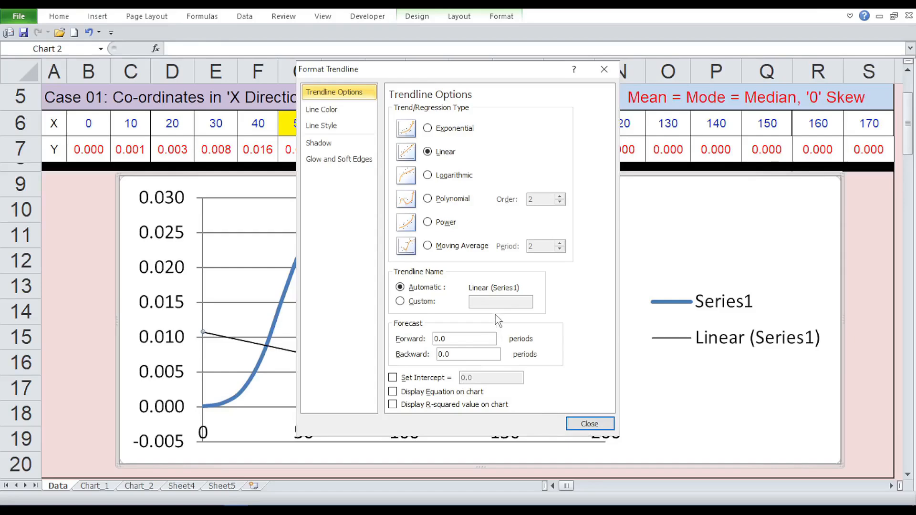
pyautogui.click(600, 428)
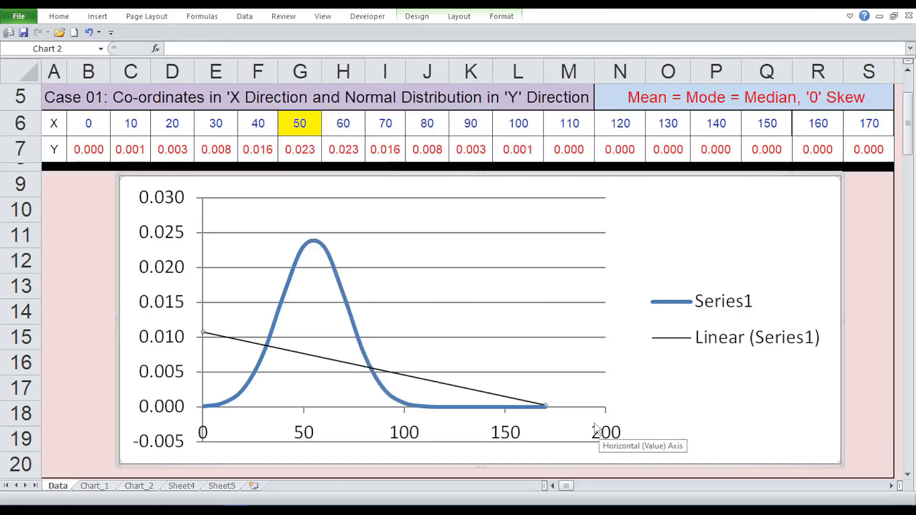
# Step: Set the linear trendline's forward forecast to 5 periods and check its extended end at the horizontal axis
pyautogui.rightClick(425, 381)
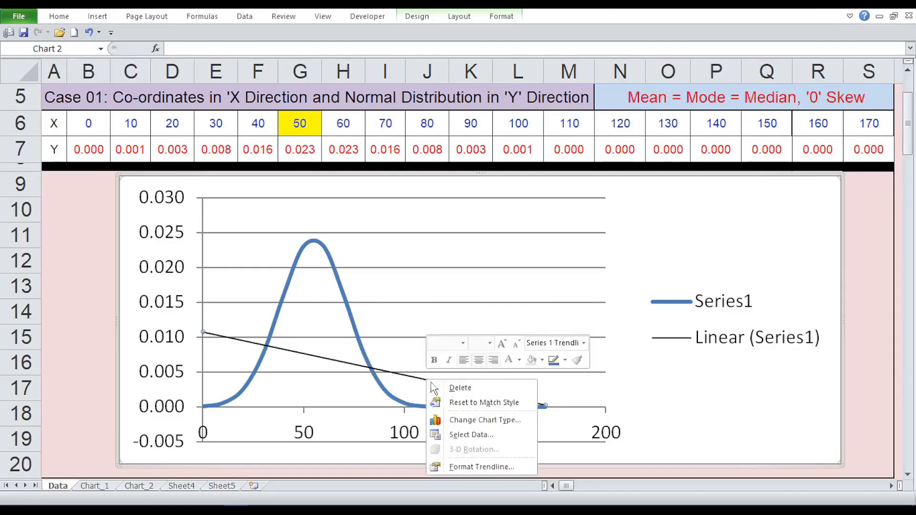
pyautogui.click(474, 468)
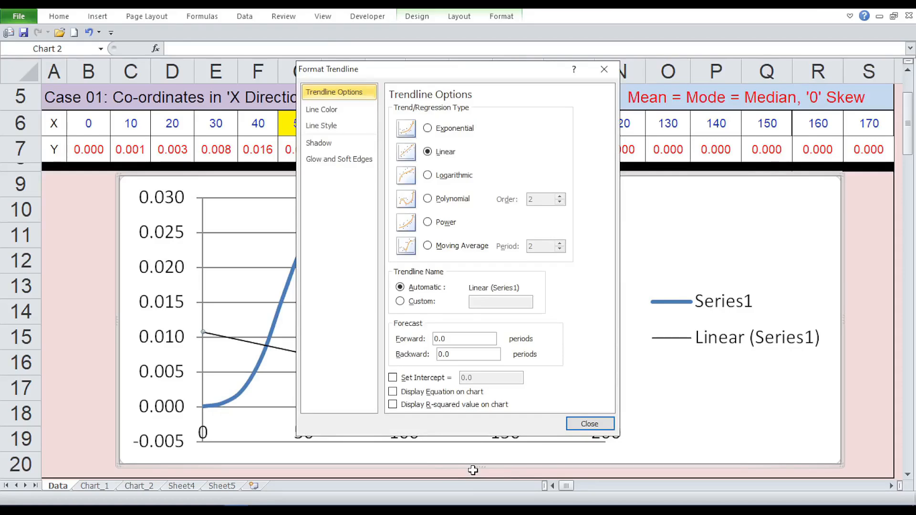
pyautogui.doubleClick(457, 339)
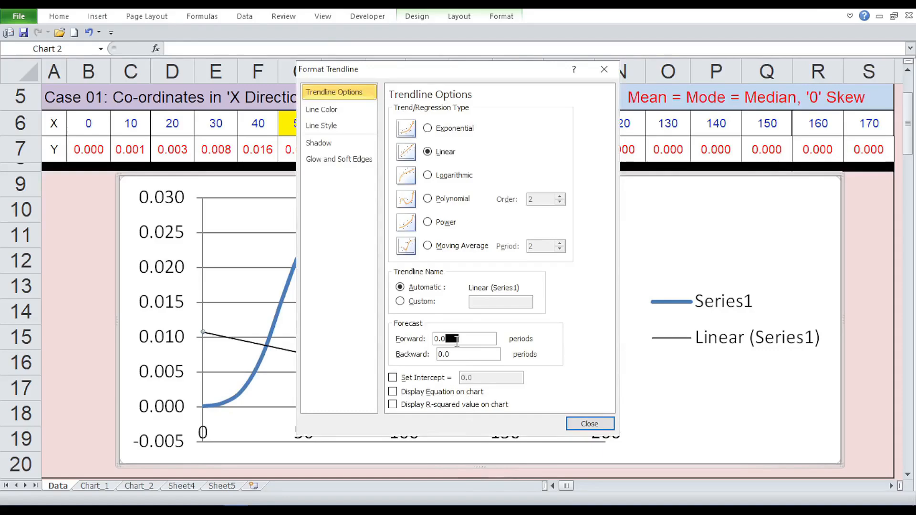
pyautogui.moveTo(448, 339); pyautogui.dragTo(431, 338)
pyautogui.write('5')
pyautogui.click(590, 428)
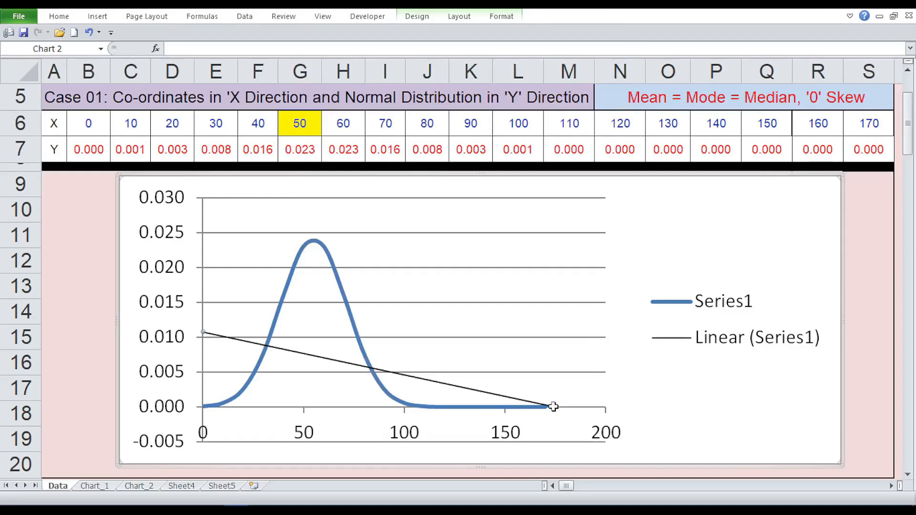
pyautogui.click(560, 406)
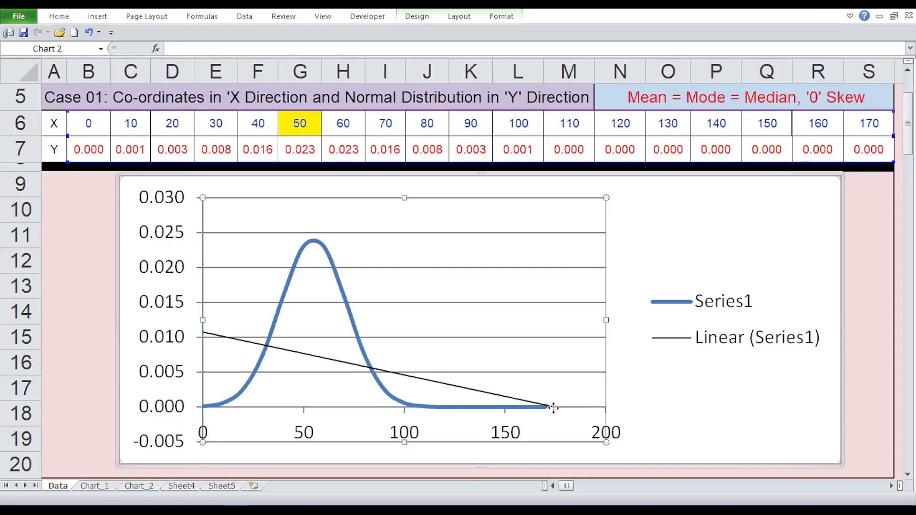
pyautogui.click(540, 407)
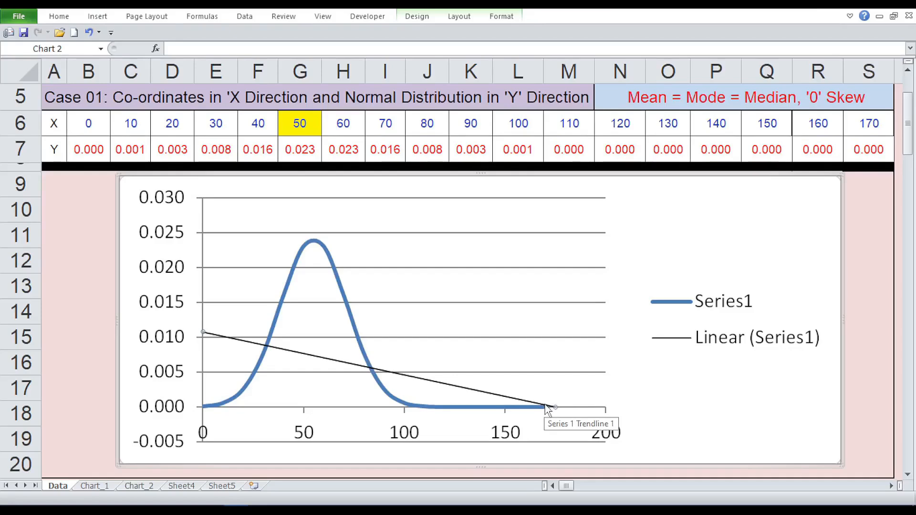
pyautogui.moveTo(552, 409)
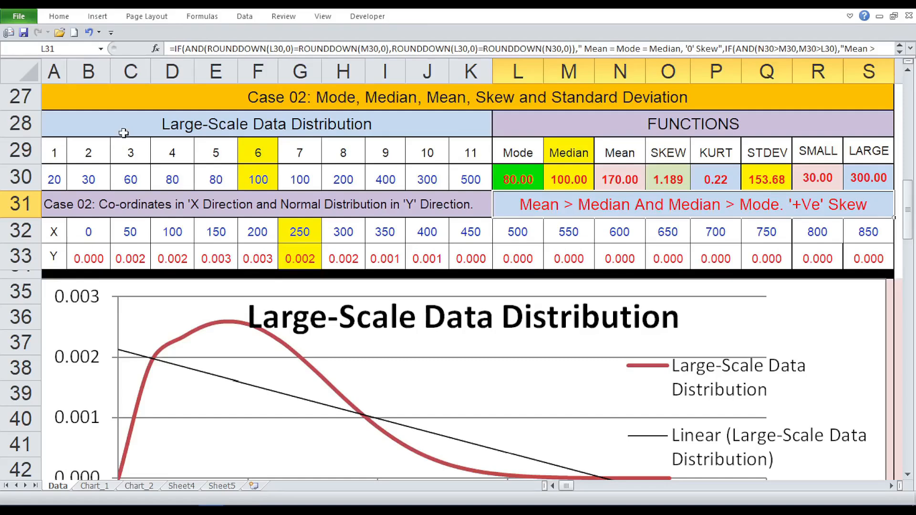
# Step: Review the eleven Case 02 large-scale data values one by one across A30:K30
pyautogui.click(124, 133)
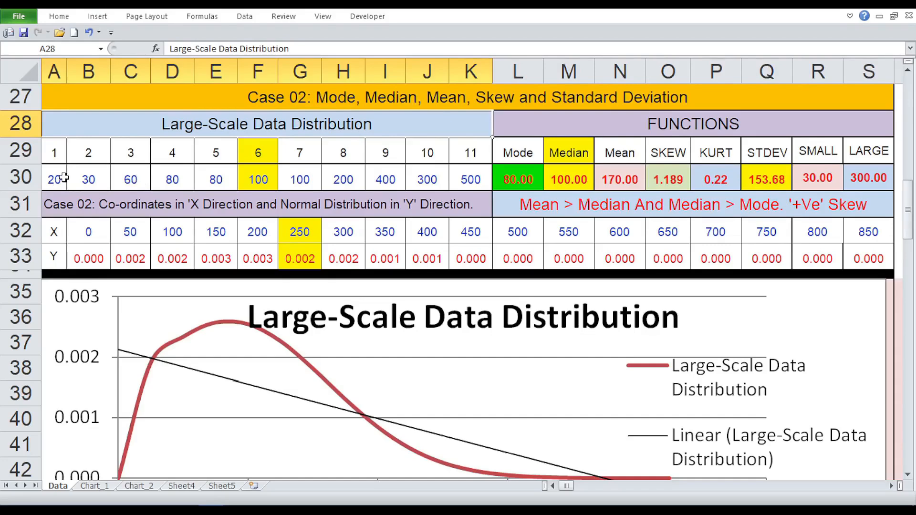
pyautogui.click(64, 178)
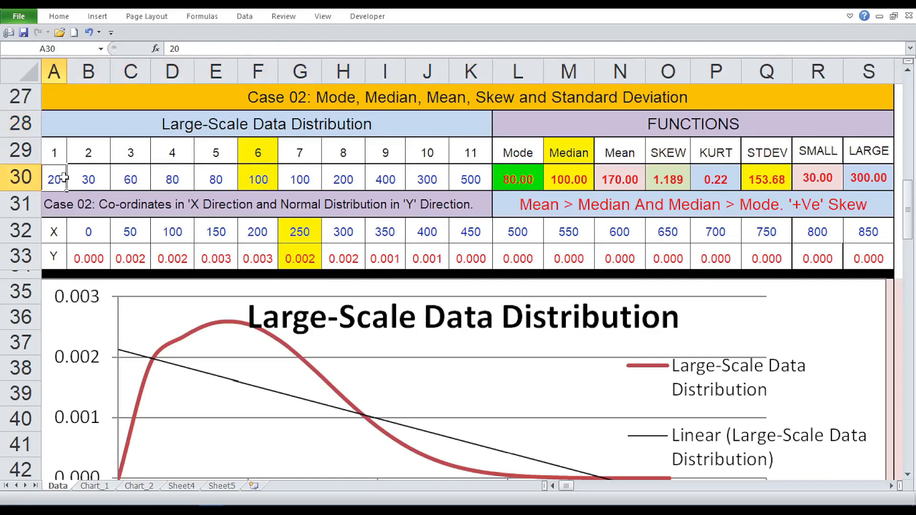
pyautogui.press('Right')
pyautogui.press('Right')
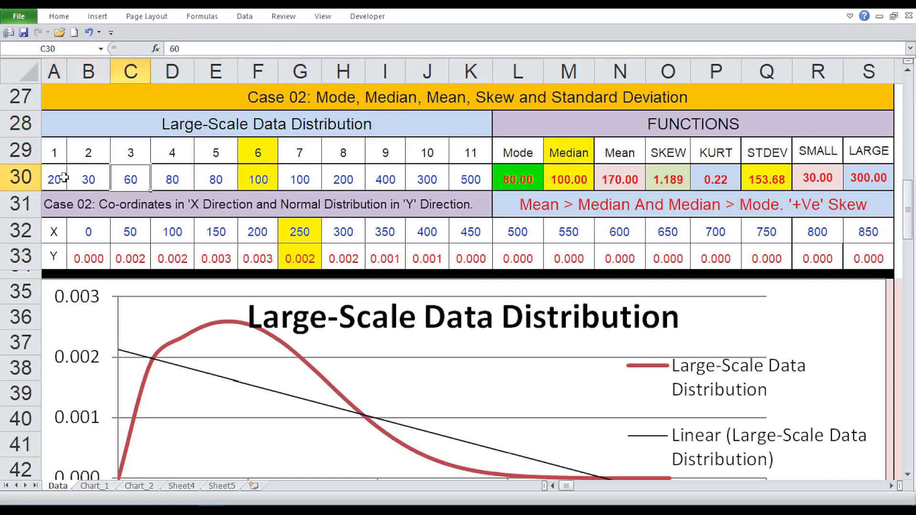
pyautogui.press('Right')
pyautogui.press('Right')
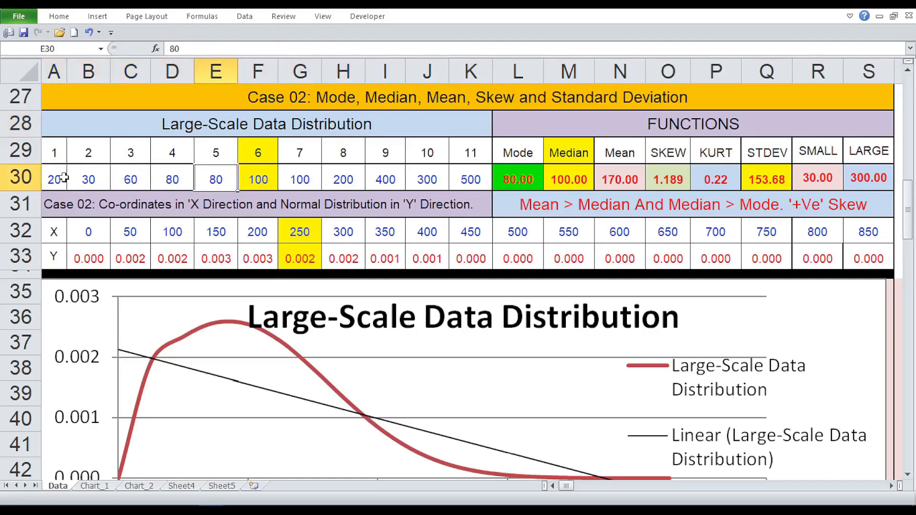
pyautogui.press('Right')
pyautogui.press('Right')
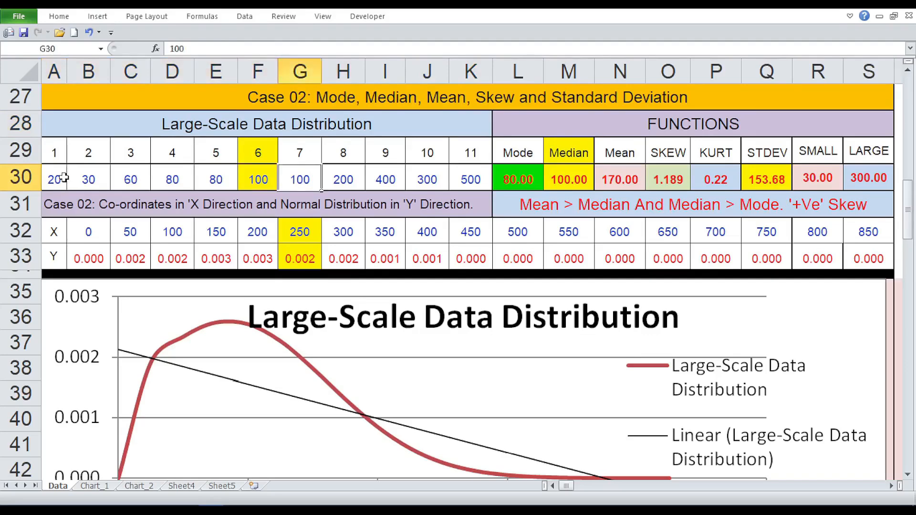
pyautogui.press('Right')
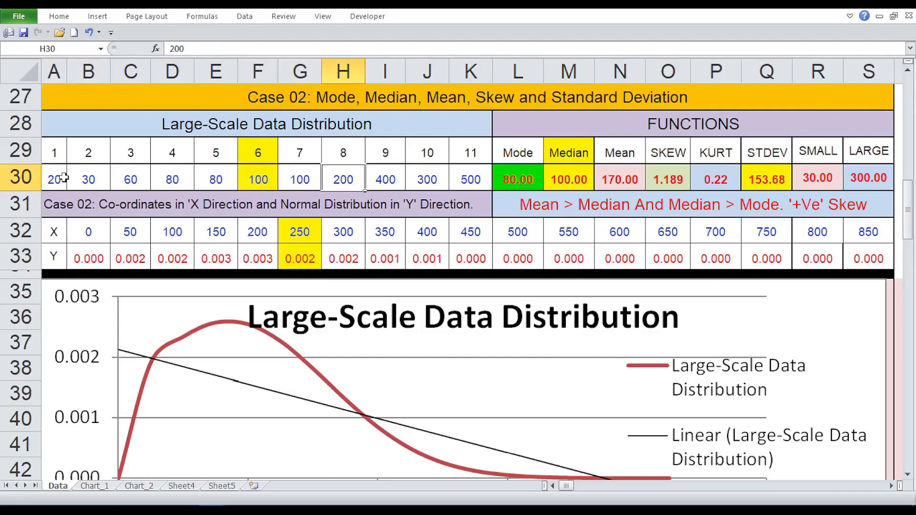
pyautogui.press('Right')
pyautogui.press('Right')
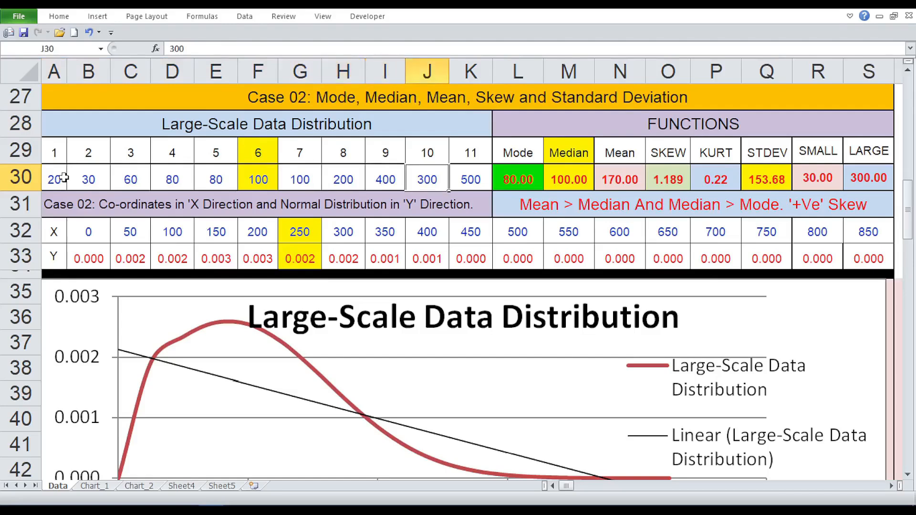
pyautogui.press('Right')
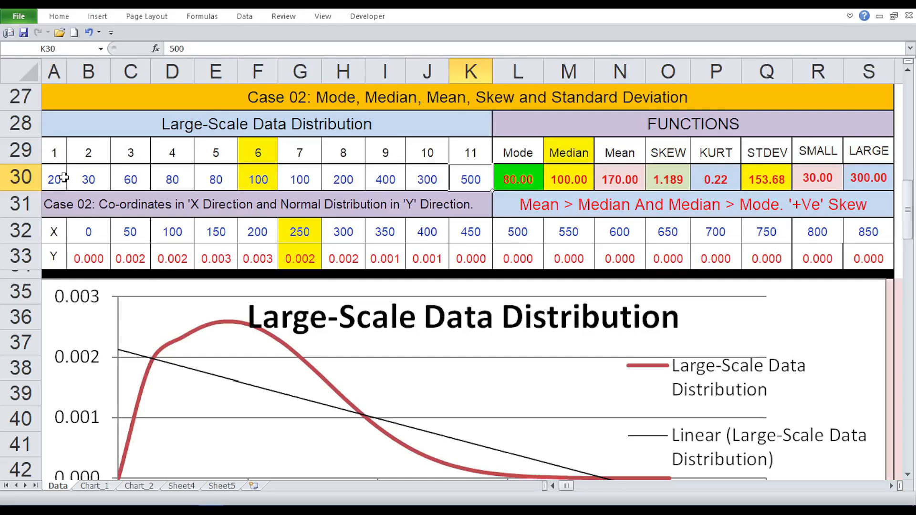
# Step: Inspect the Case 02 formulas from MODE in L30 through LARGE in S30, and the mean, median and mode comparison formula in L31
pyautogui.press('Right')
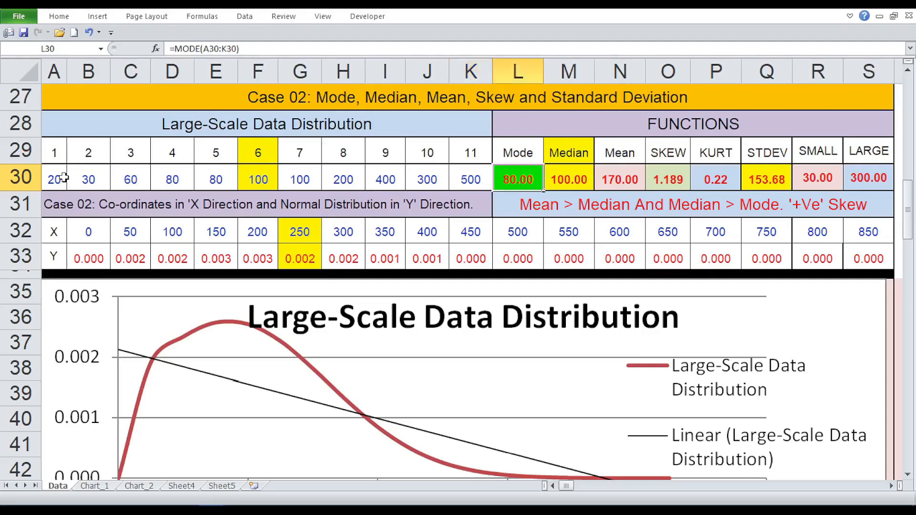
pyautogui.press('Right')
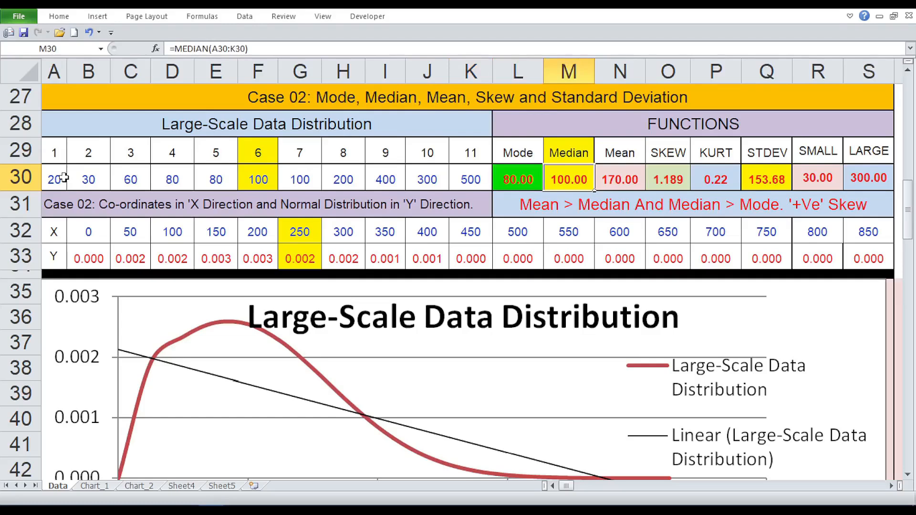
pyautogui.press('Right')
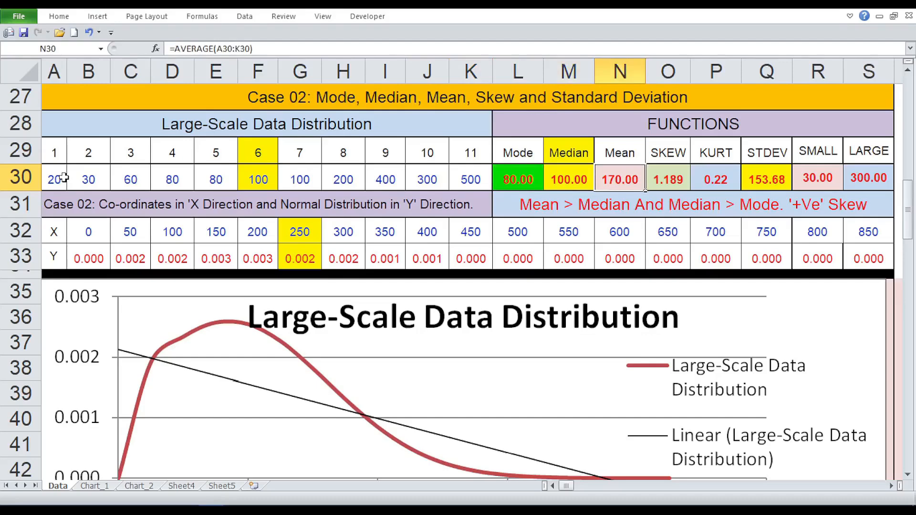
pyautogui.press('Right')
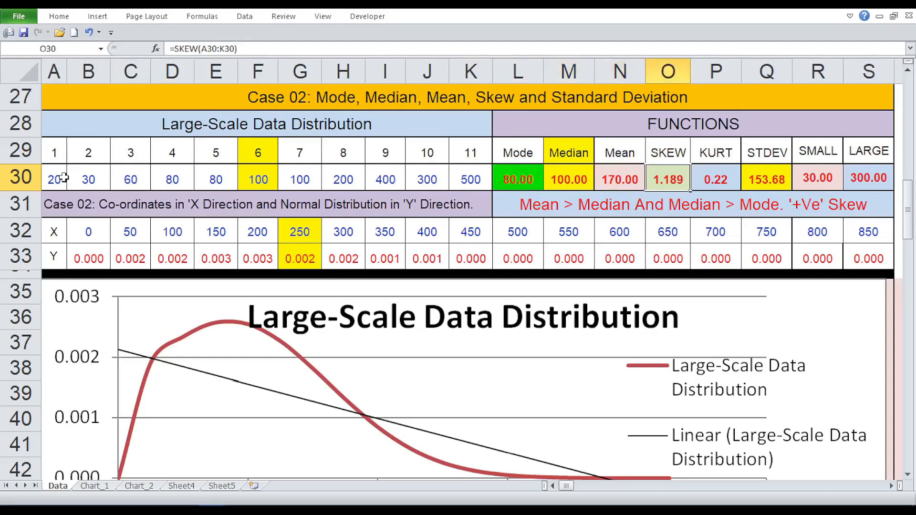
pyautogui.press('Right')
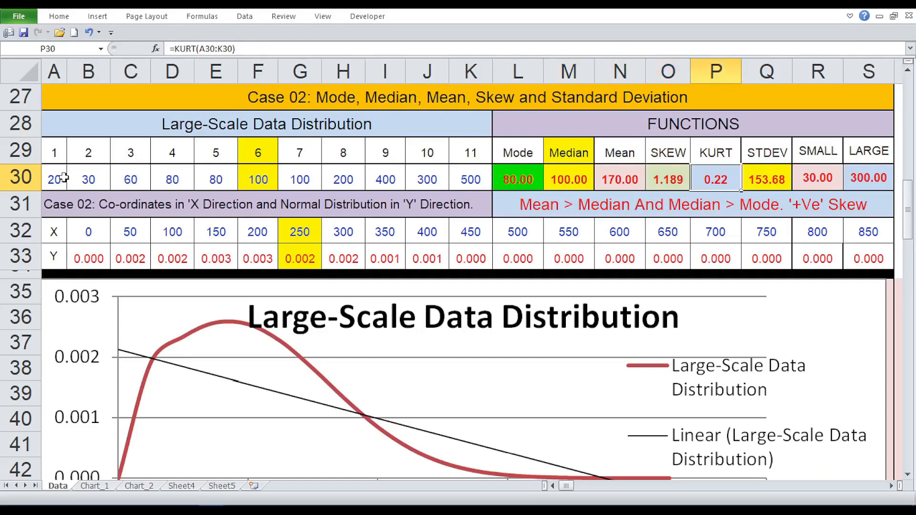
pyautogui.press('Right')
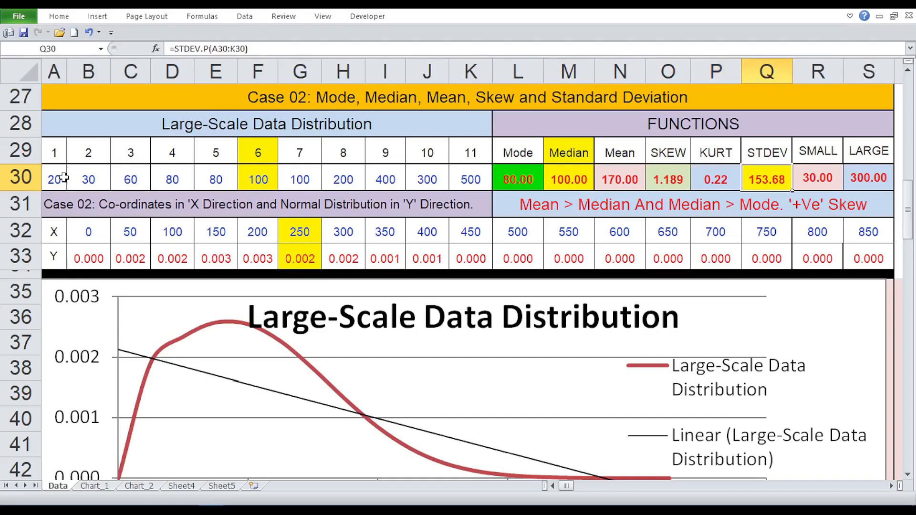
pyautogui.press('Right')
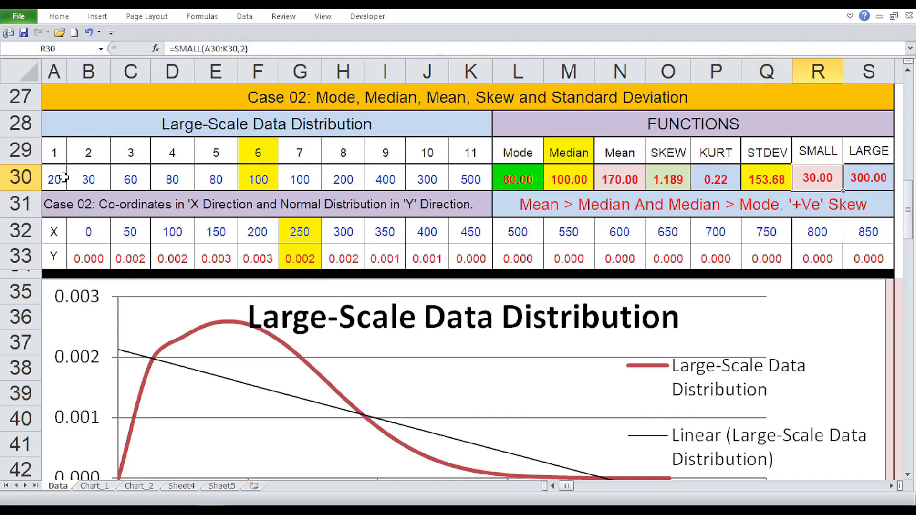
pyautogui.press('Right')
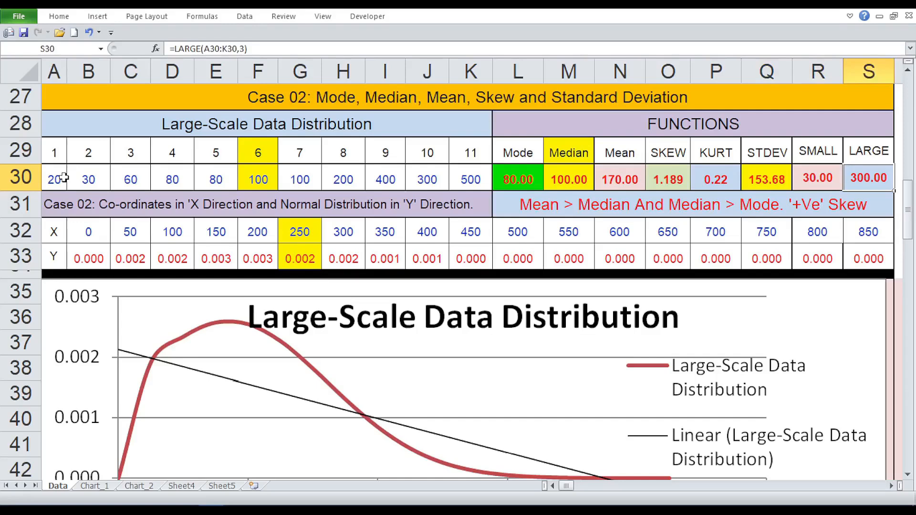
pyautogui.press('Down')
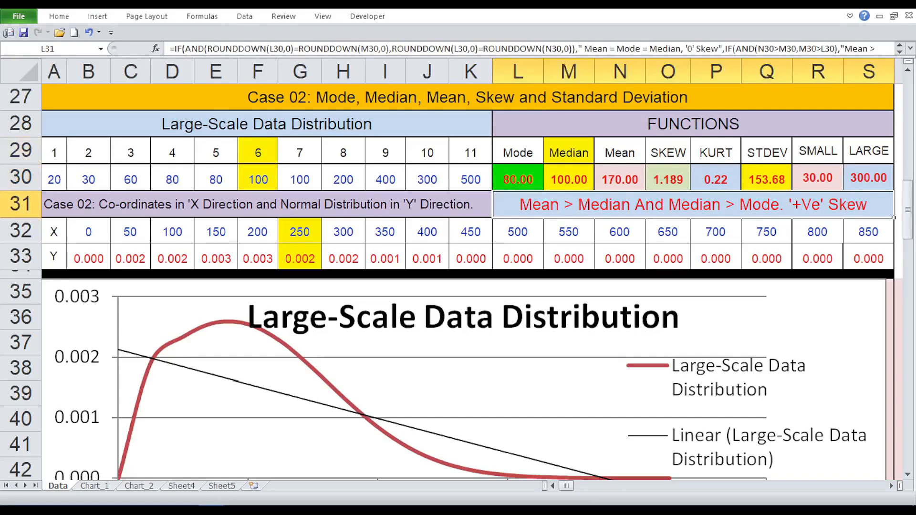
# Step: Check the KURT formula in P30 and relate it to the Large-Scale Data Distribution curve and its linear trendline
pyautogui.scroll(-1, 408, 204)
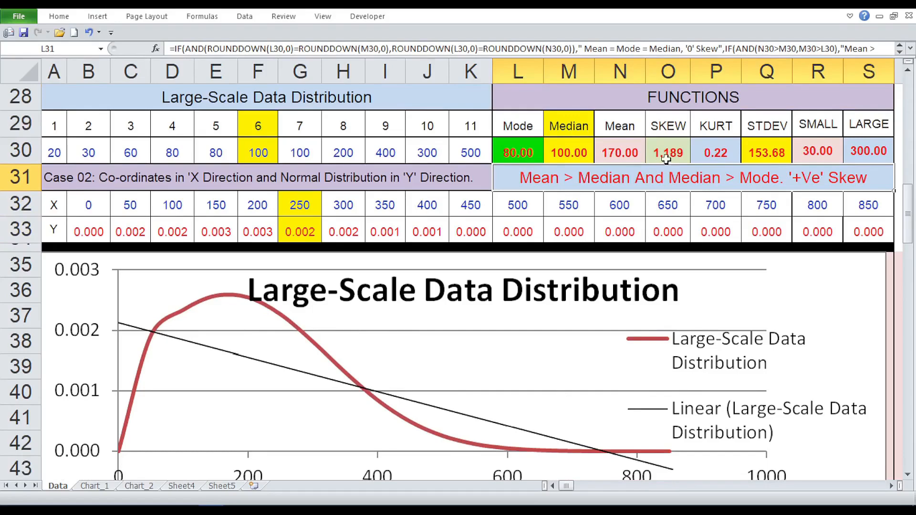
pyautogui.click(730, 156)
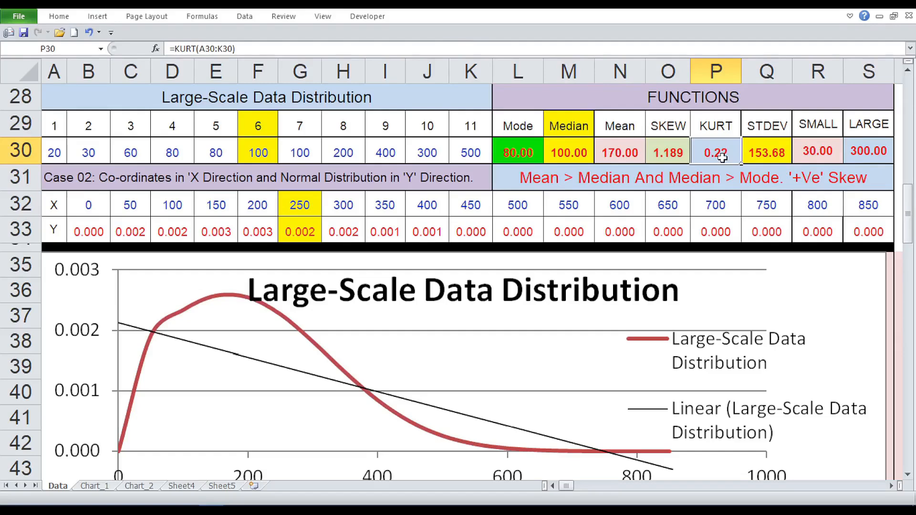
pyautogui.scroll(-2, 723, 158)
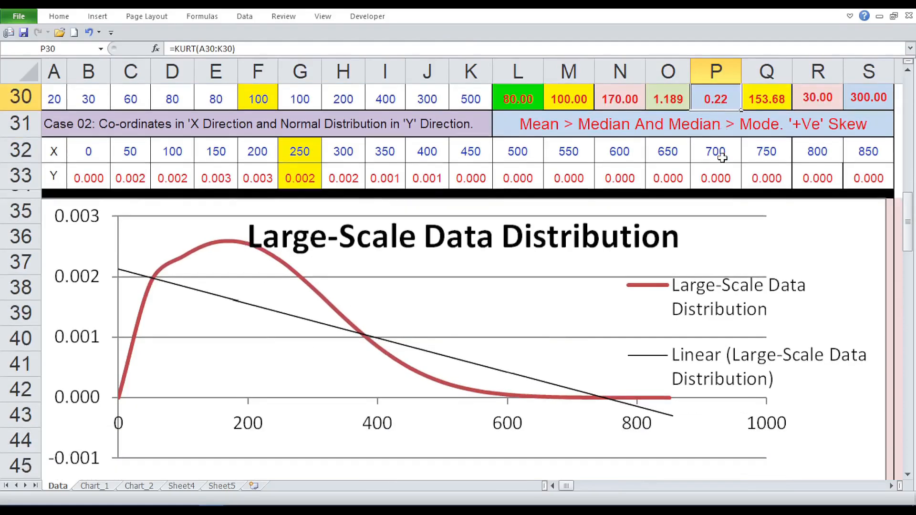
pyautogui.scroll(-1, 723, 157)
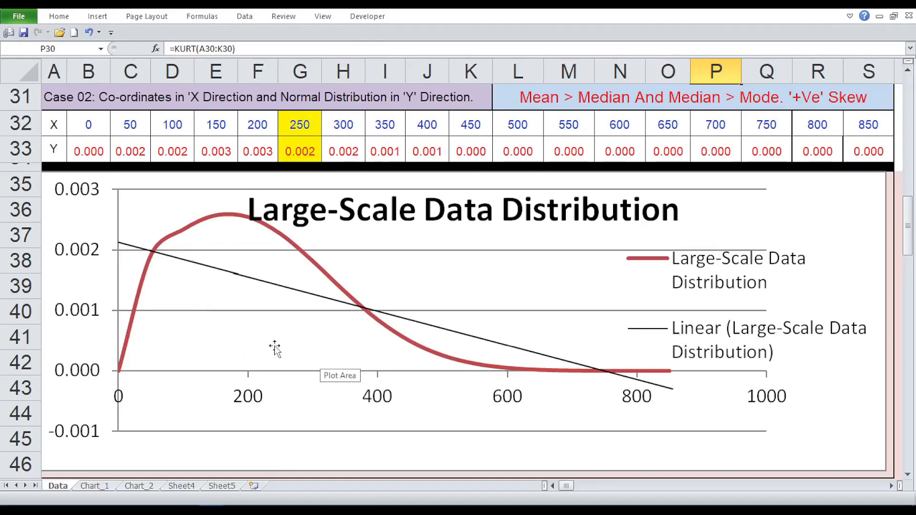
# Step: Go to Case 03 and review the eleven stock daily return percentages one by one across A59:K59
pyautogui.scroll(-8, 275, 349)
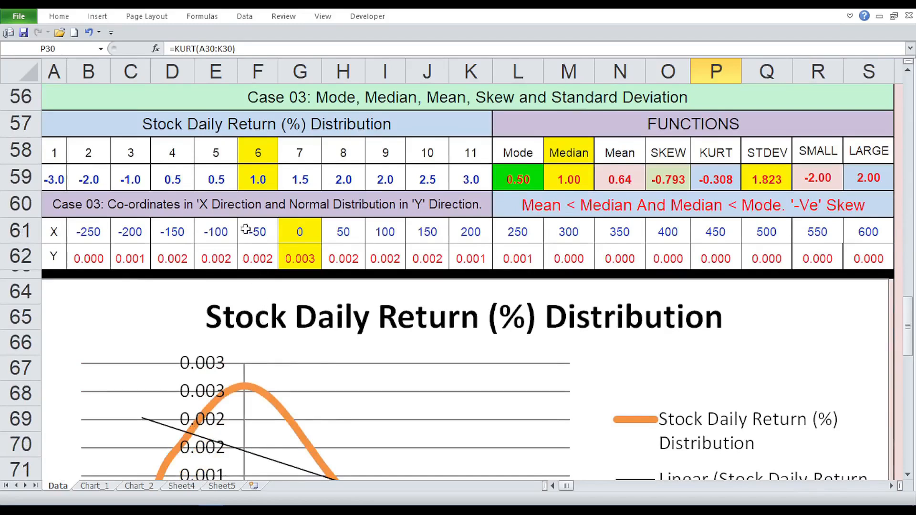
pyautogui.click(171, 115)
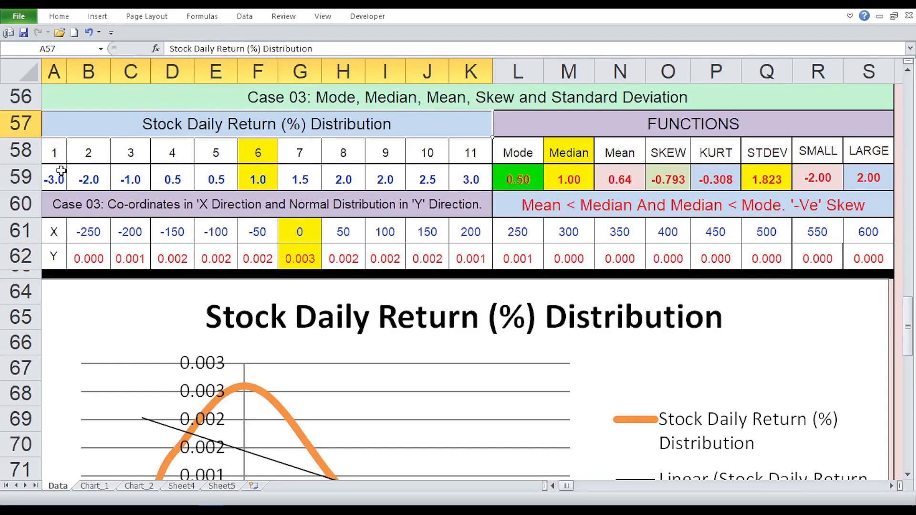
pyautogui.click(61, 170)
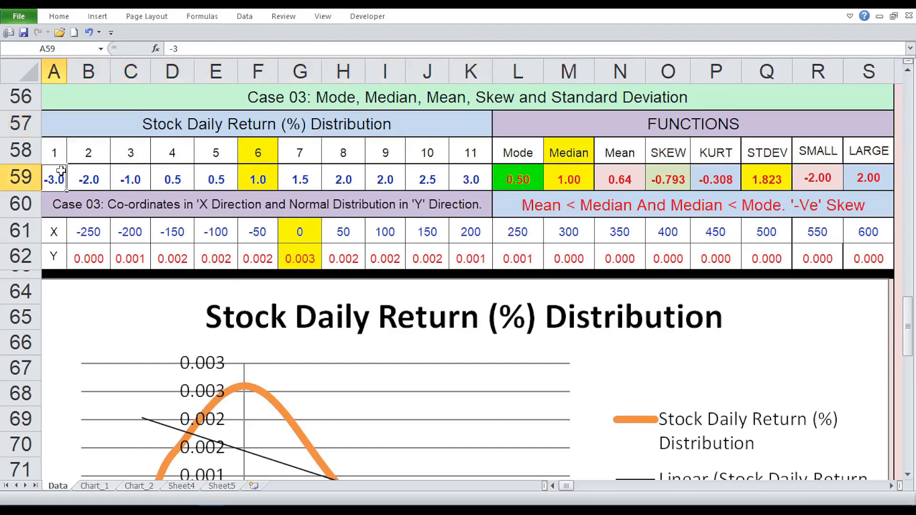
pyautogui.press('Right')
pyautogui.press('Right')
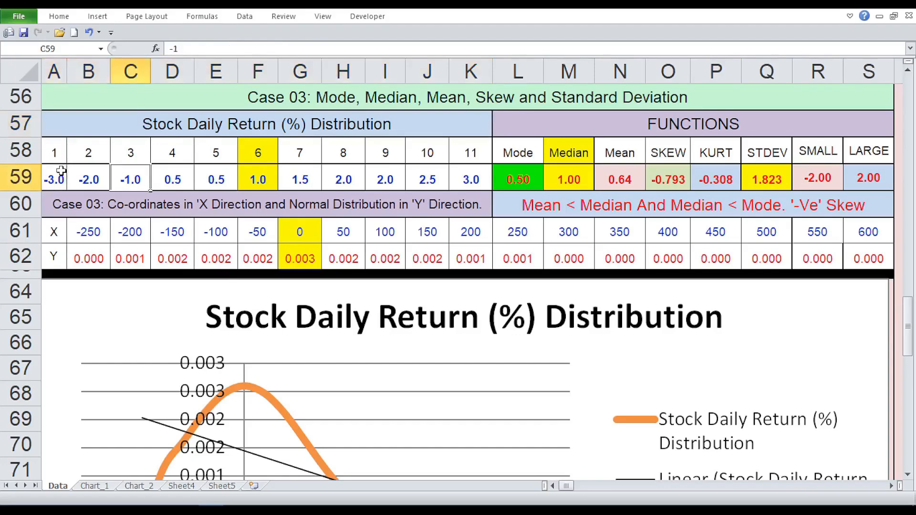
pyautogui.press('Right')
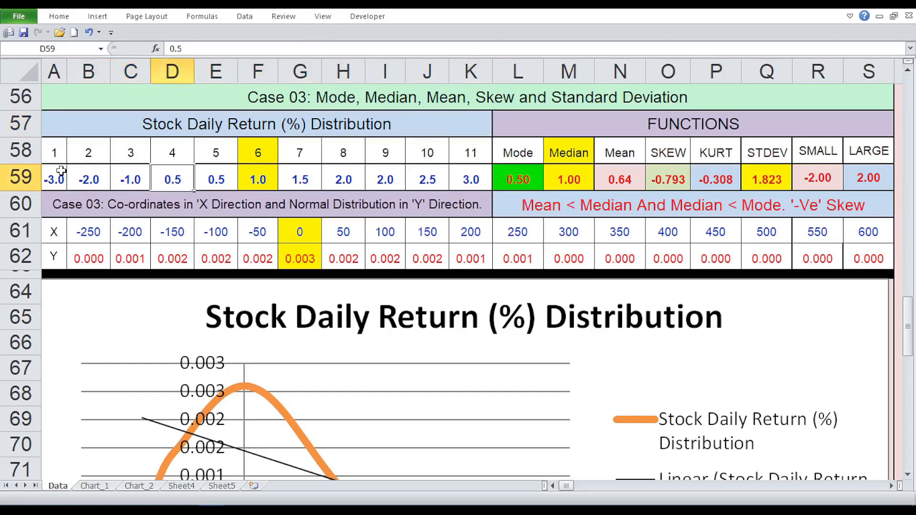
pyautogui.press('Right')
pyautogui.press('Right')
pyautogui.press('Right')
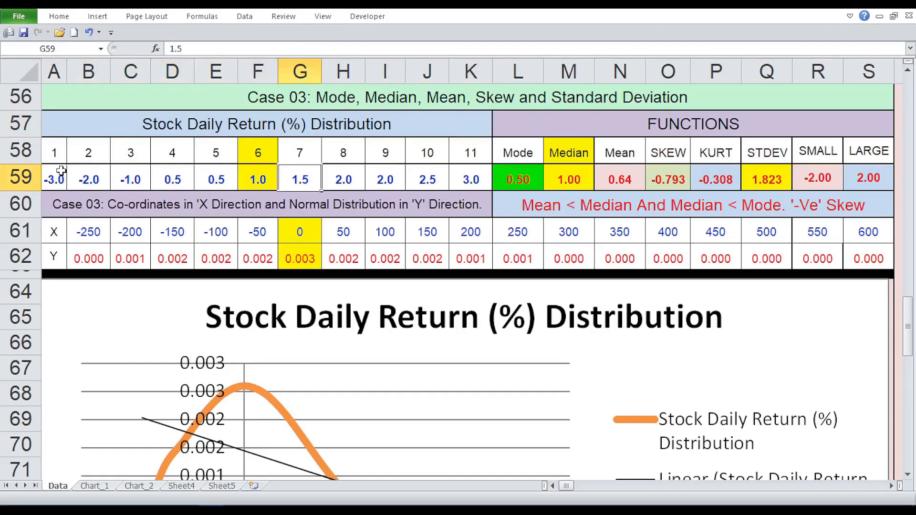
pyautogui.press('Right')
pyautogui.press('Right')
pyautogui.press('Right')
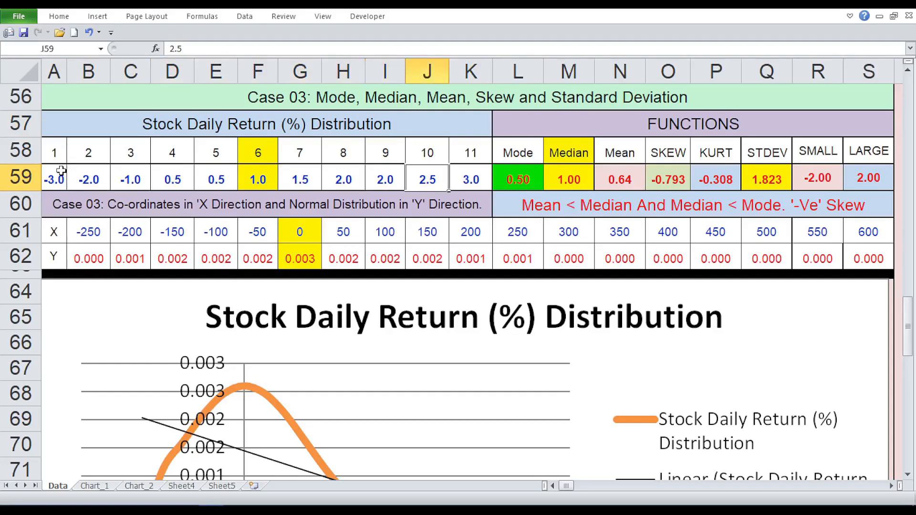
pyautogui.press('Right')
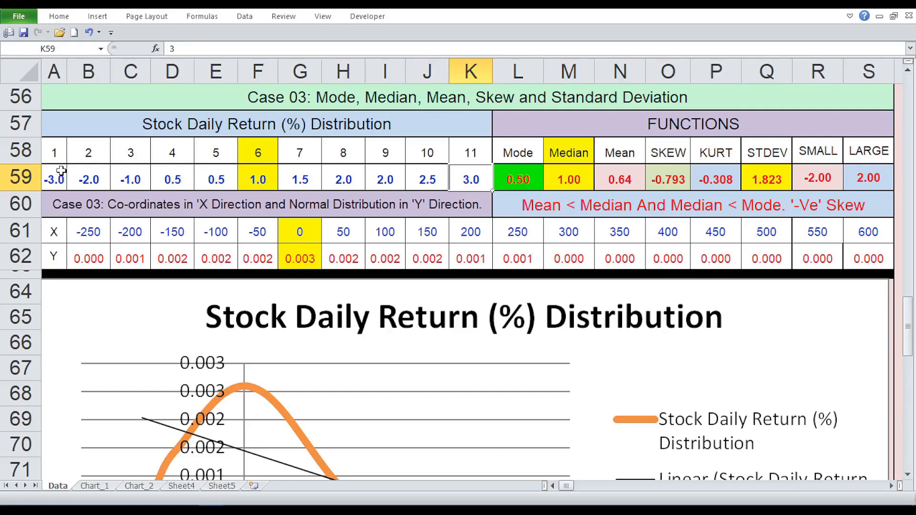
# Step: Inspect the Case 03 formulas from MODE in L59 through LARGE in S59, and the mean, median and mode comparison formula in L60
pyautogui.press('Right')
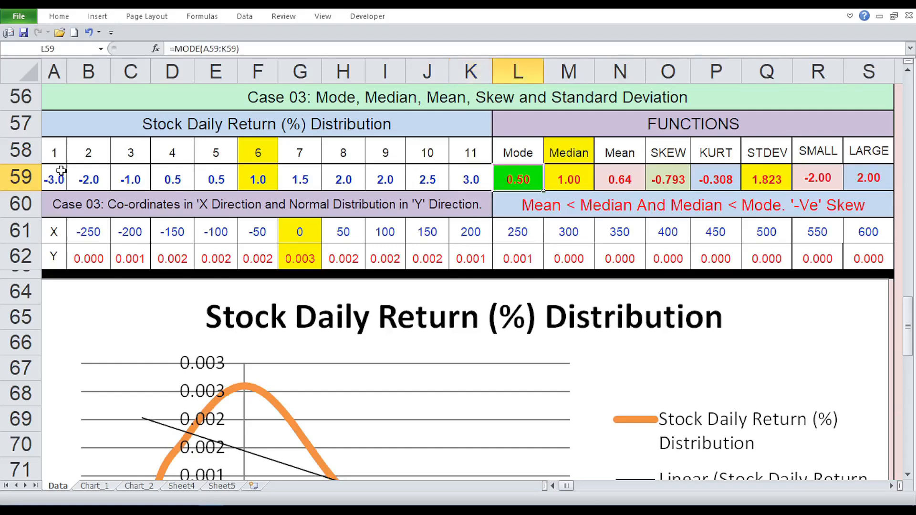
pyautogui.press('Right')
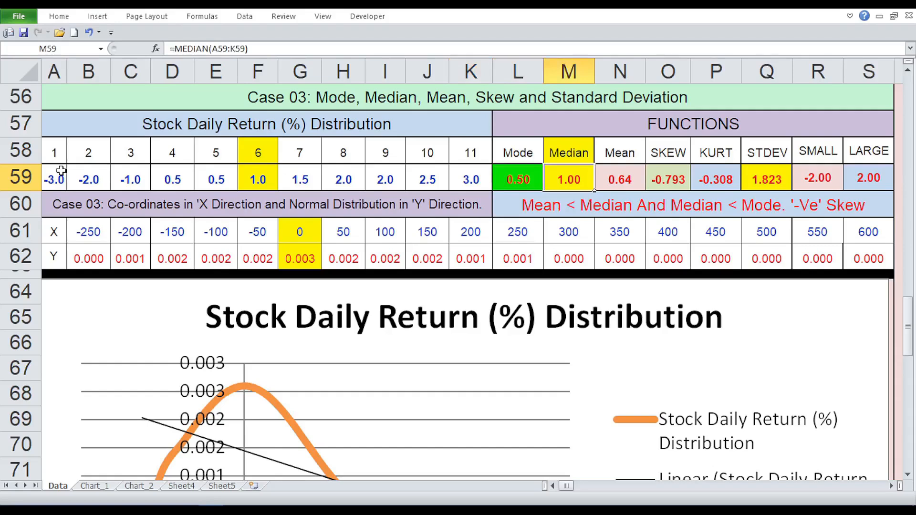
pyautogui.press('Right')
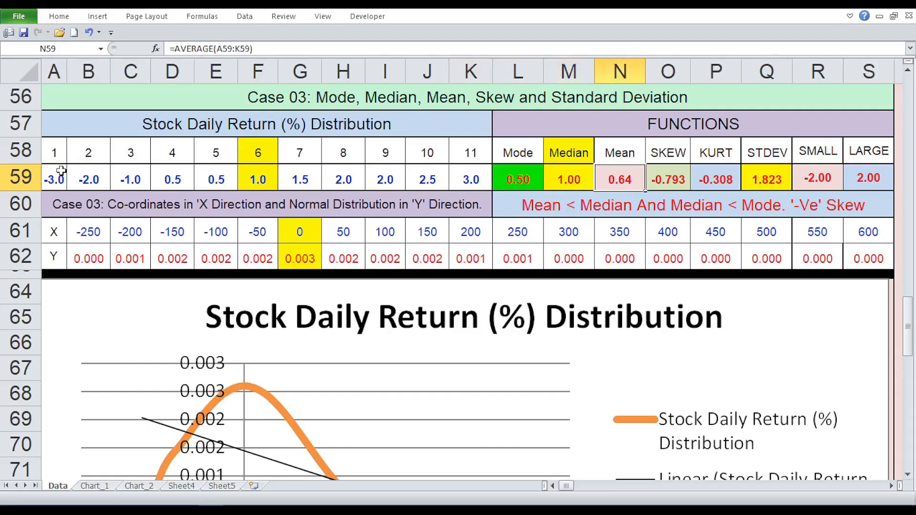
pyautogui.press('Right')
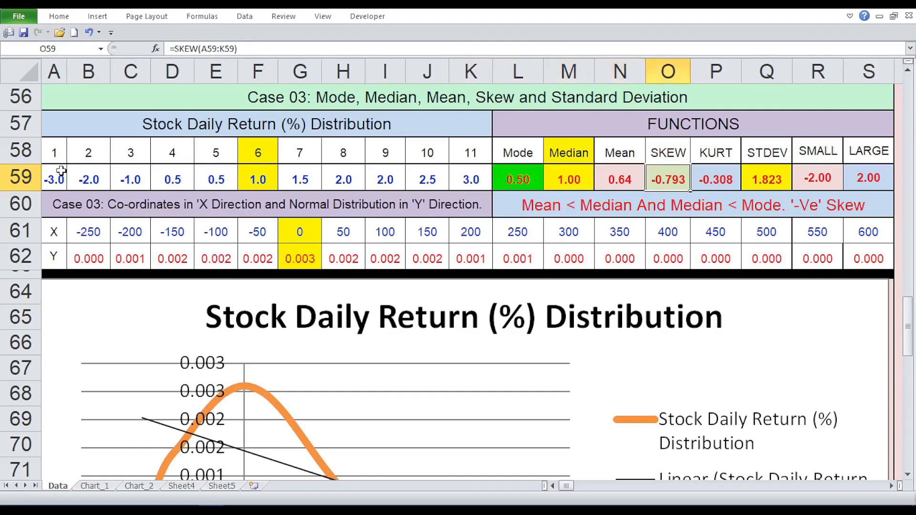
pyautogui.press('Right')
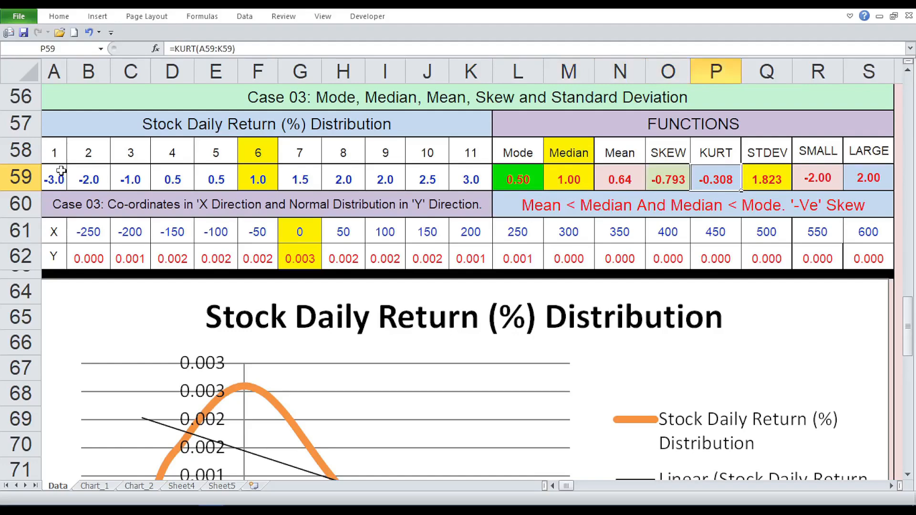
pyautogui.press('Right')
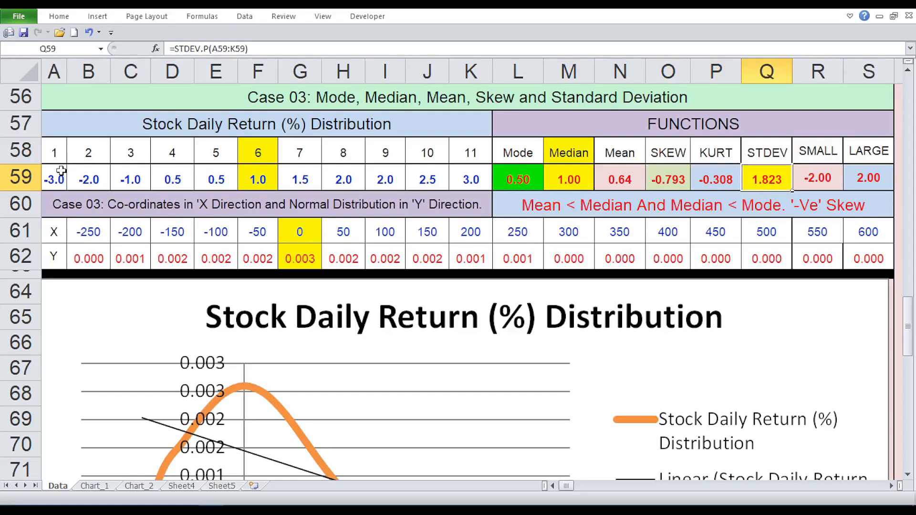
pyautogui.press('Right')
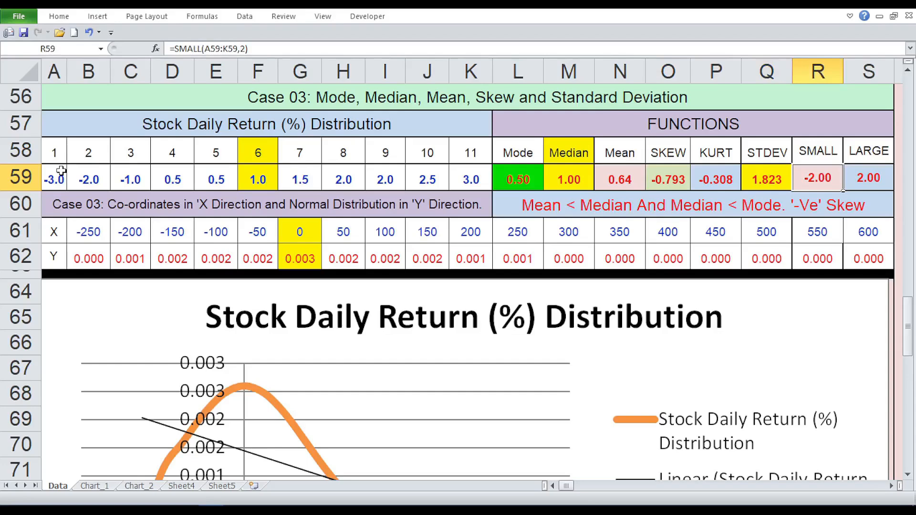
pyautogui.press('Right')
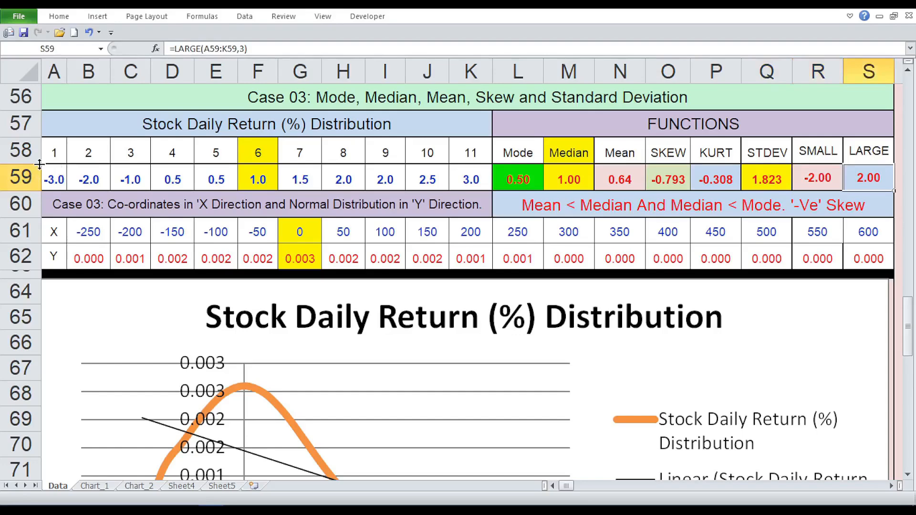
pyautogui.press('Down')
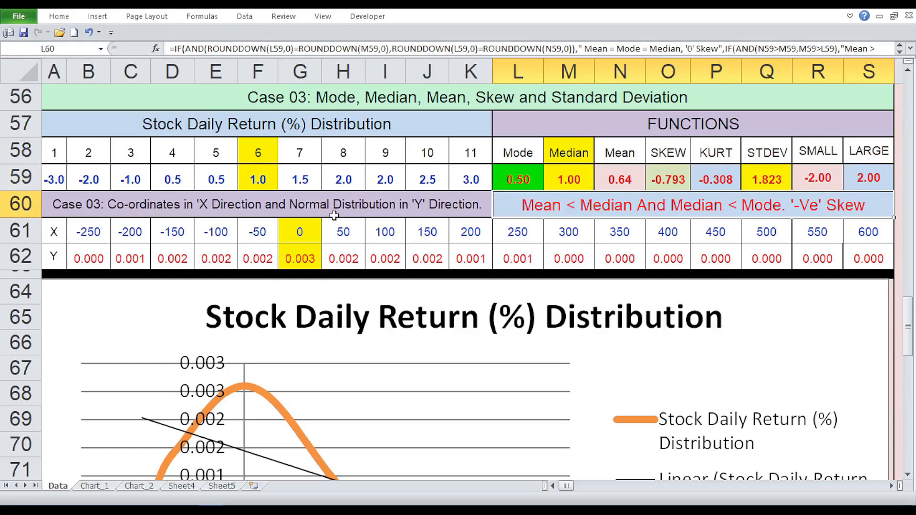
# Step: Examine the Stock Daily Return (%) Distribution curve and its trendline, and select the chart at the curve's peak
pyautogui.scroll(-2, 334, 216)
pyautogui.scroll(1, 334, 216)
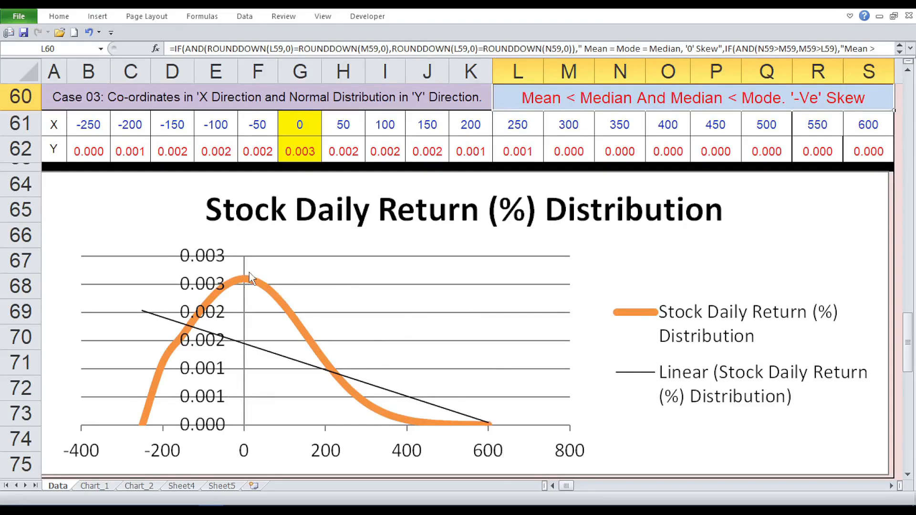
pyautogui.moveTo(249, 273)
pyautogui.click(251, 278)
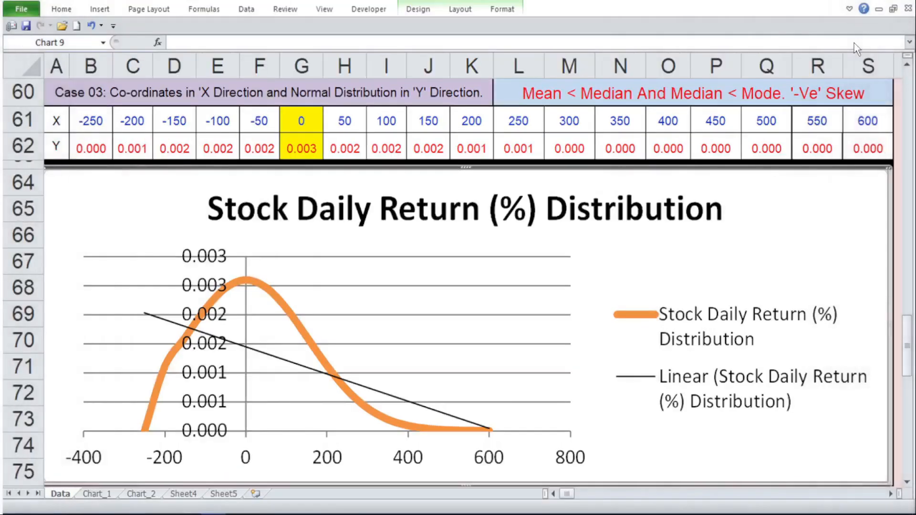